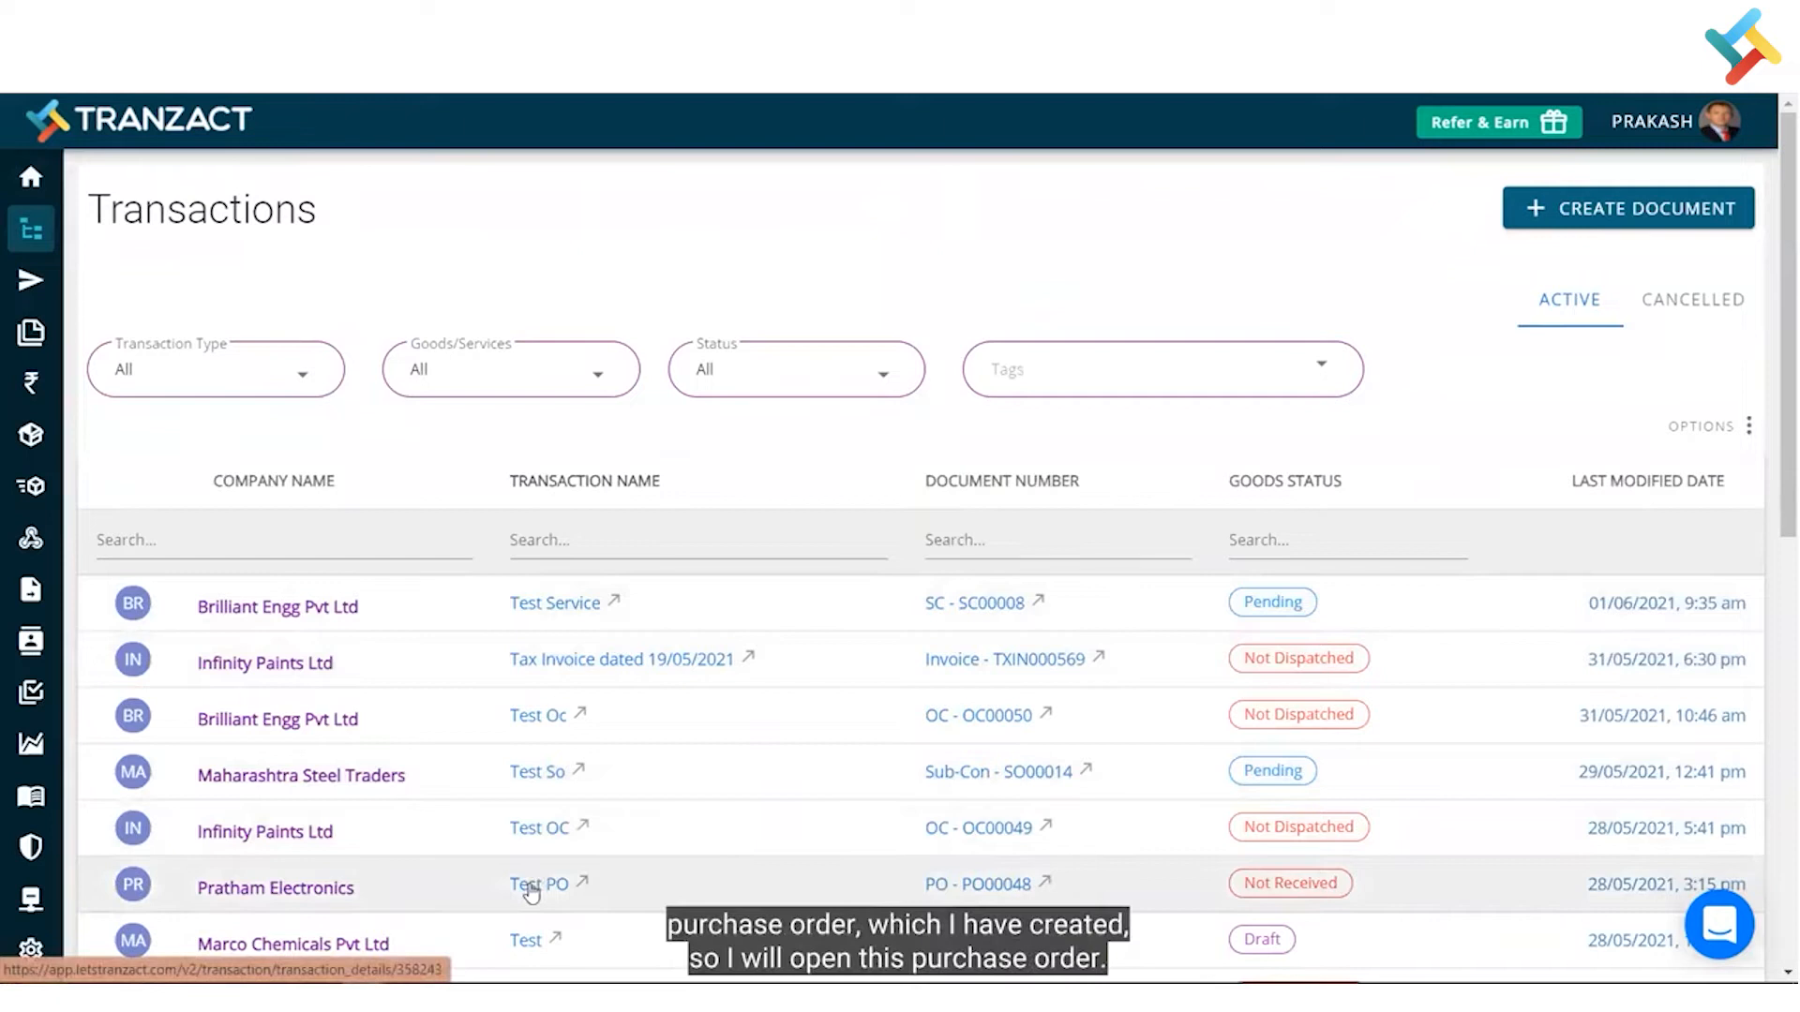
- Open the Test PO purchase order (PO00048, ₹1,200.00) from the Transactions list
{"action": "left_click", "coordinate": [531, 885]}
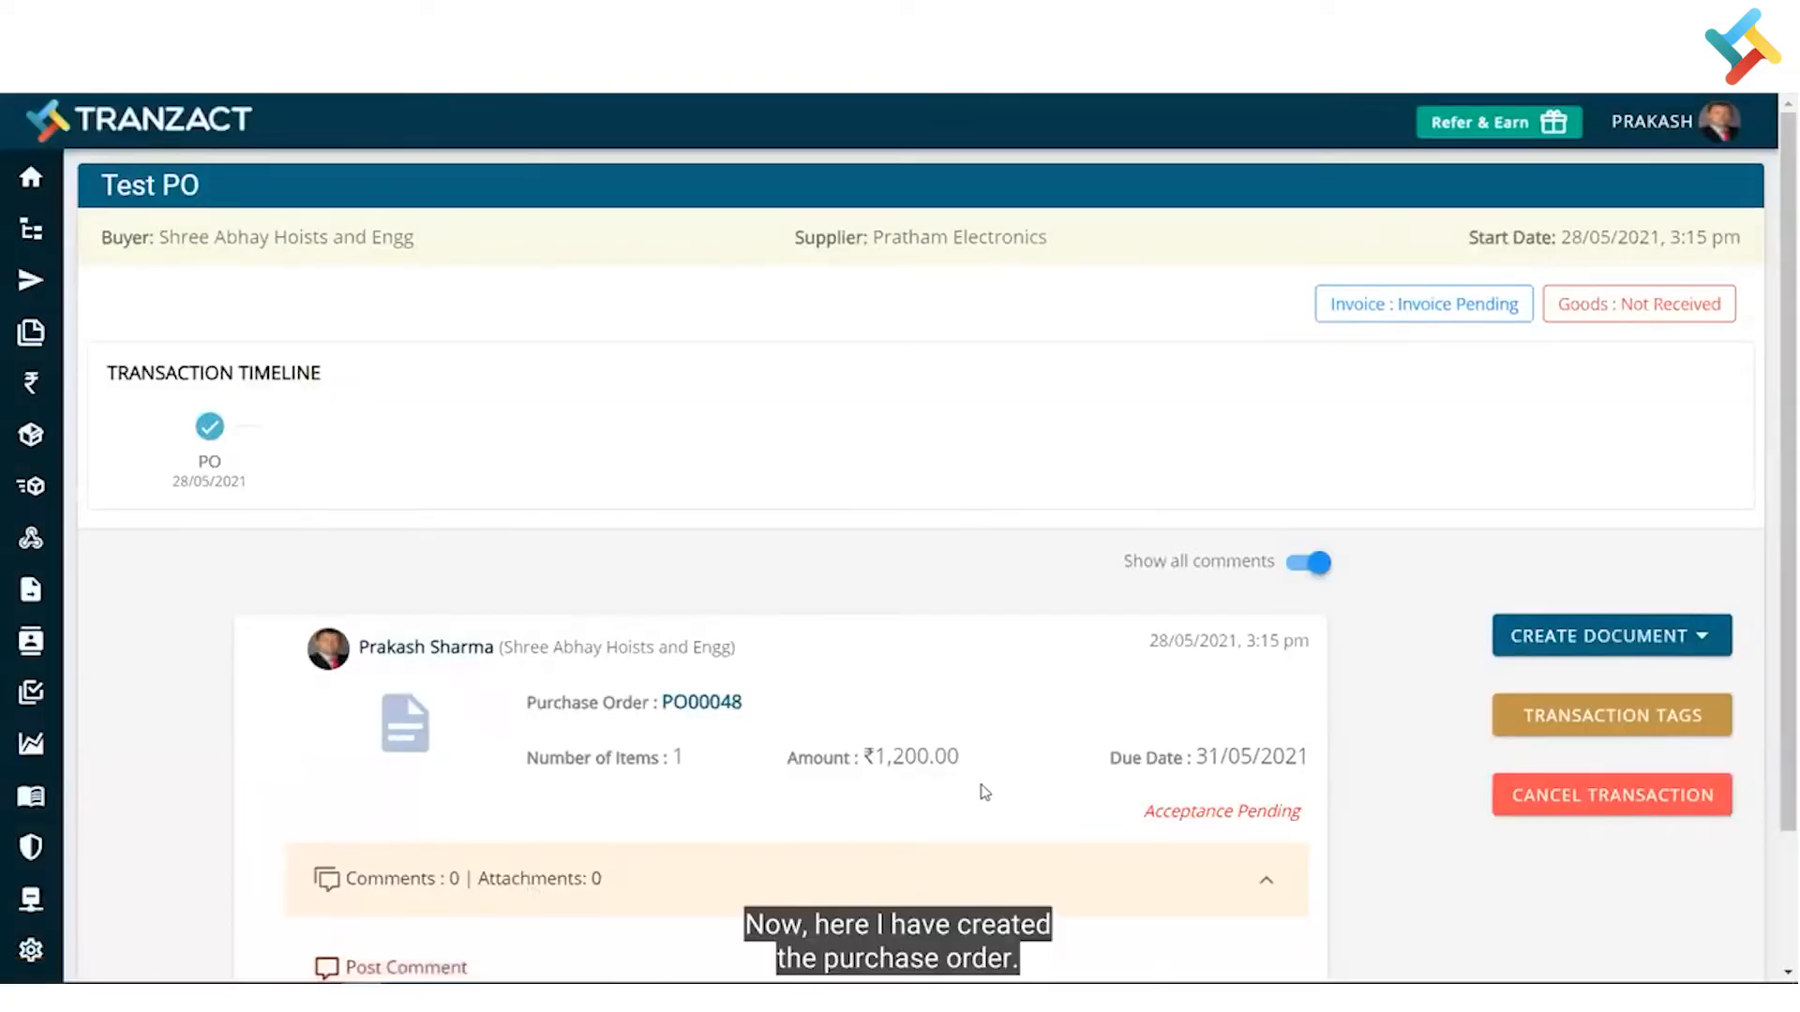
- Show the Create Document menu of document types available for Test PO
{"action": "scroll", "coordinate": [983, 793], "scroll_direction": "down", "scroll_amount": 2}
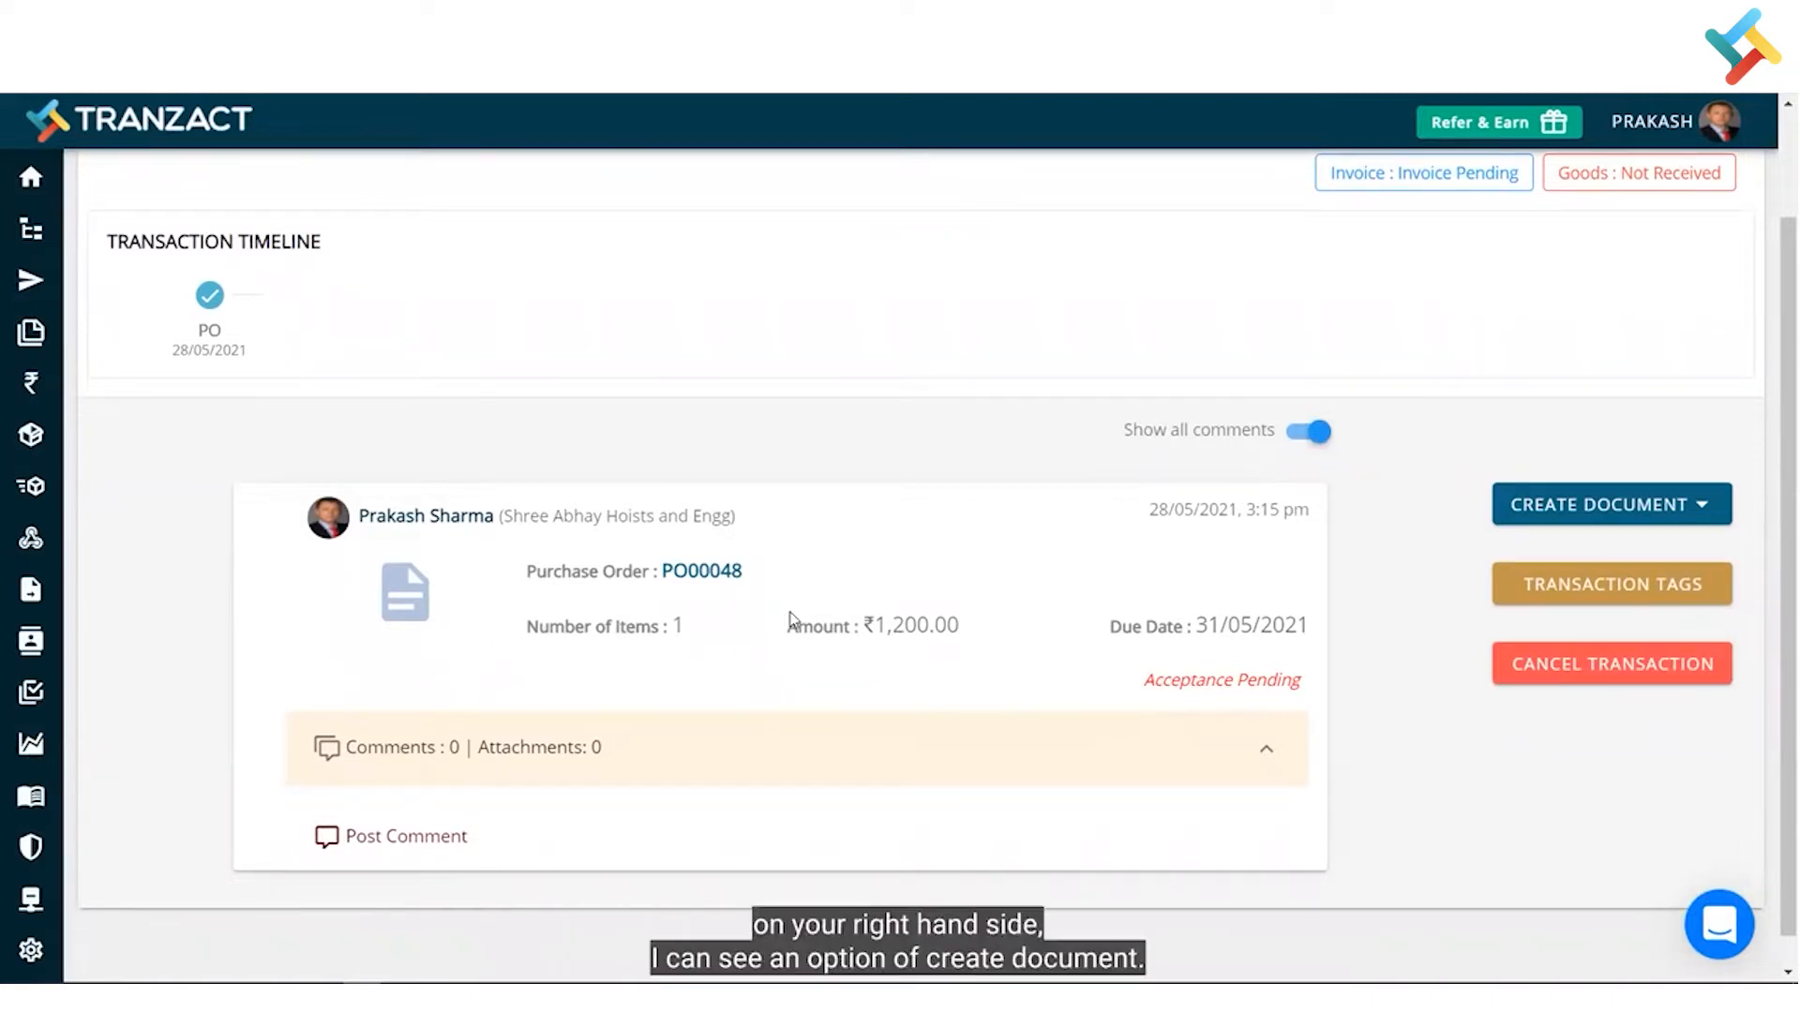
{"action": "left_click", "coordinate": [1631, 504]}
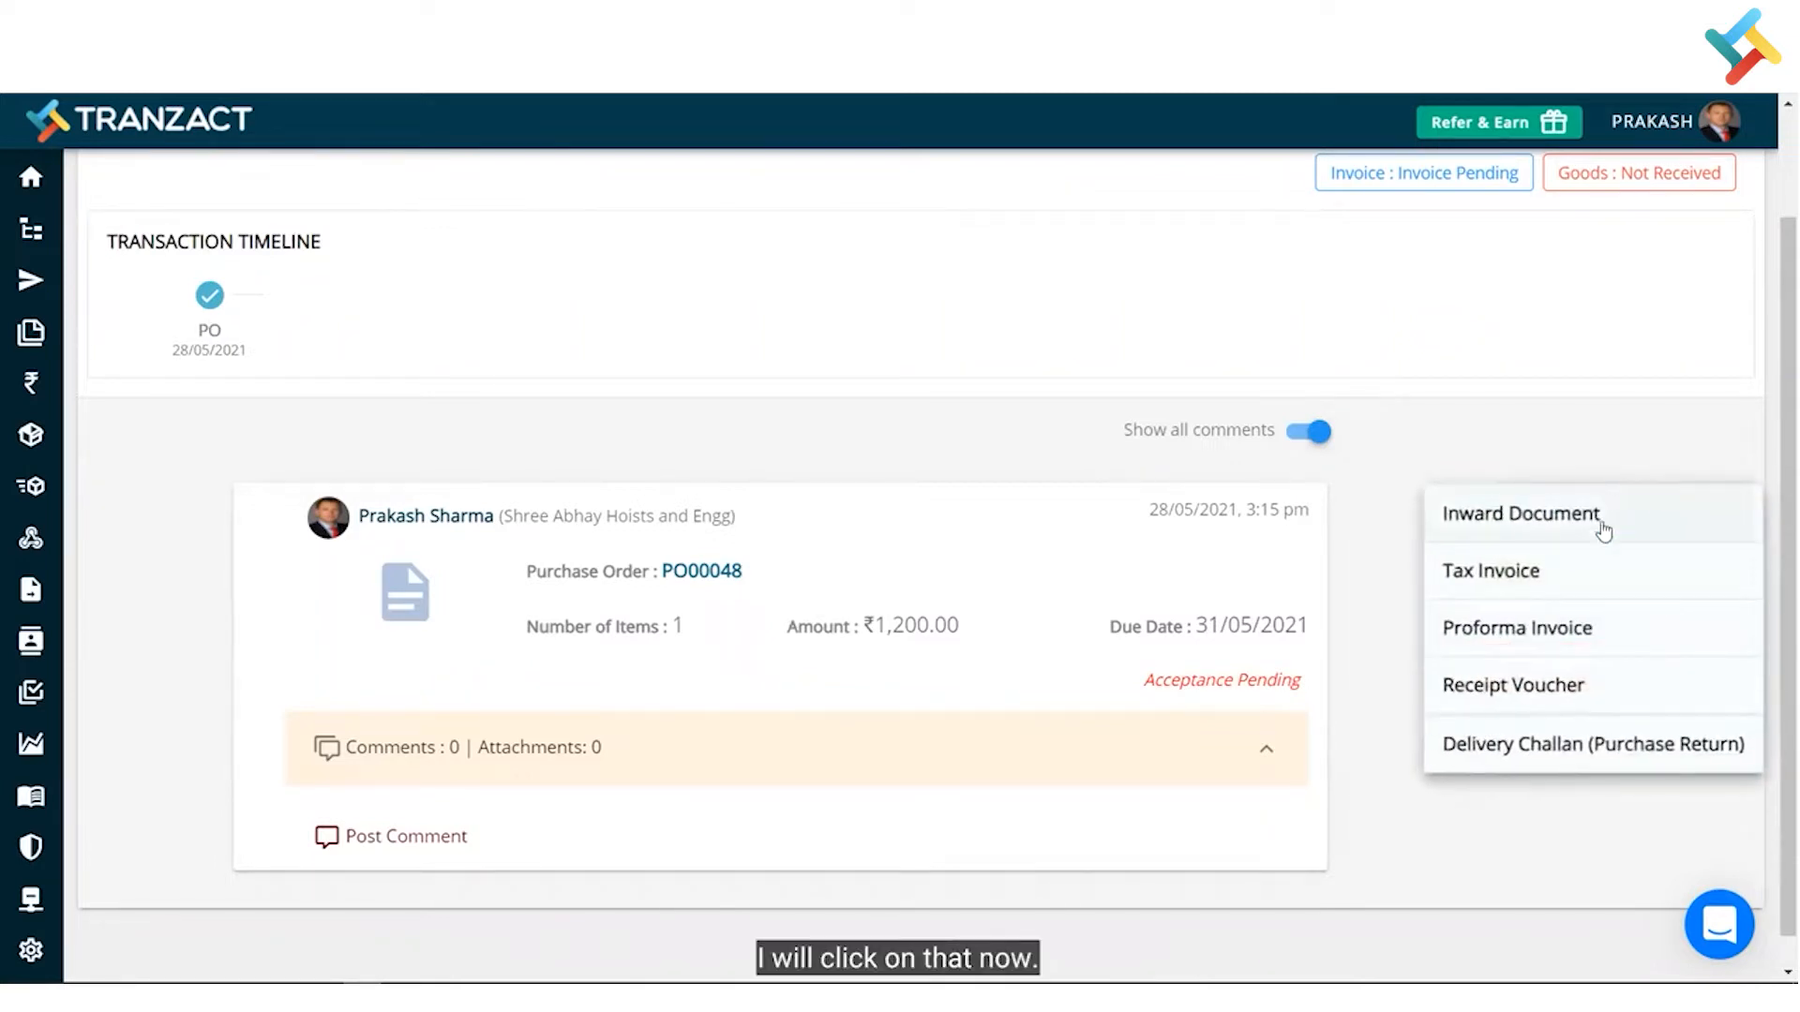
- Create a Receipt Voucher from the PO with document number ARV16533
{"action": "left_click", "coordinate": [1556, 694]}
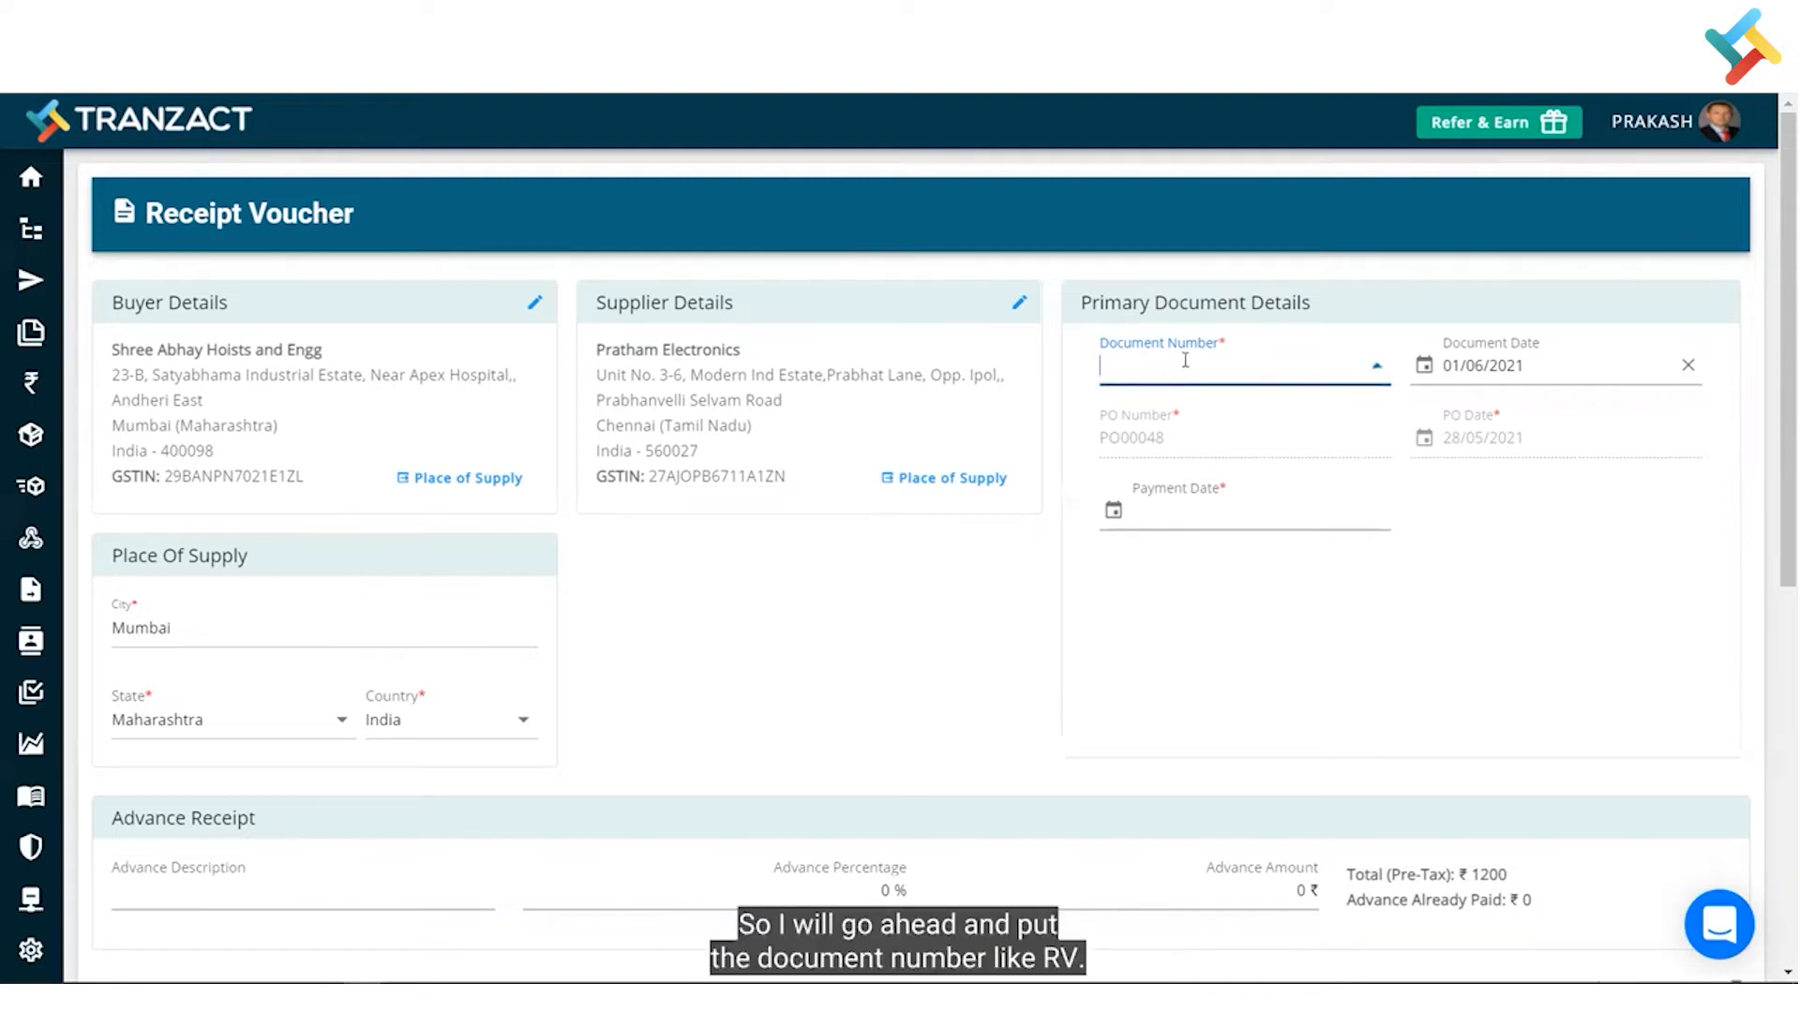
{"action": "type", "text": "ARV16533"}
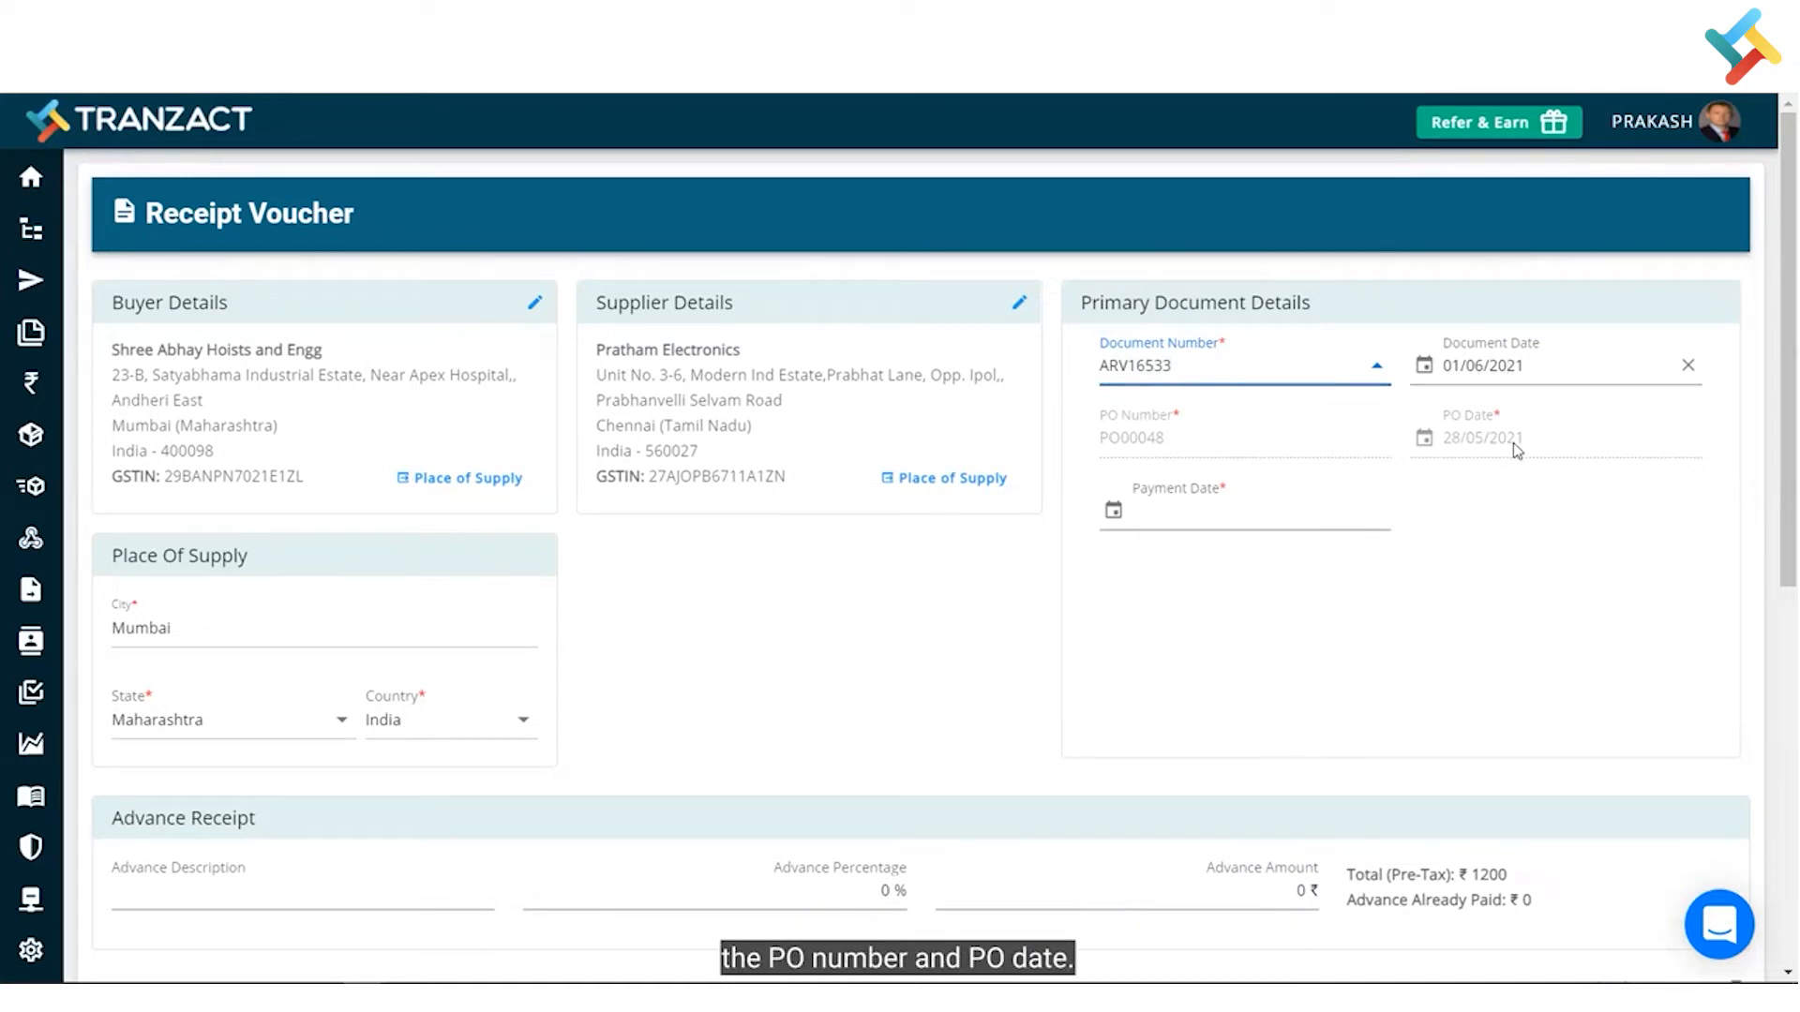
{"action": "left_click", "coordinate": [1232, 519]}
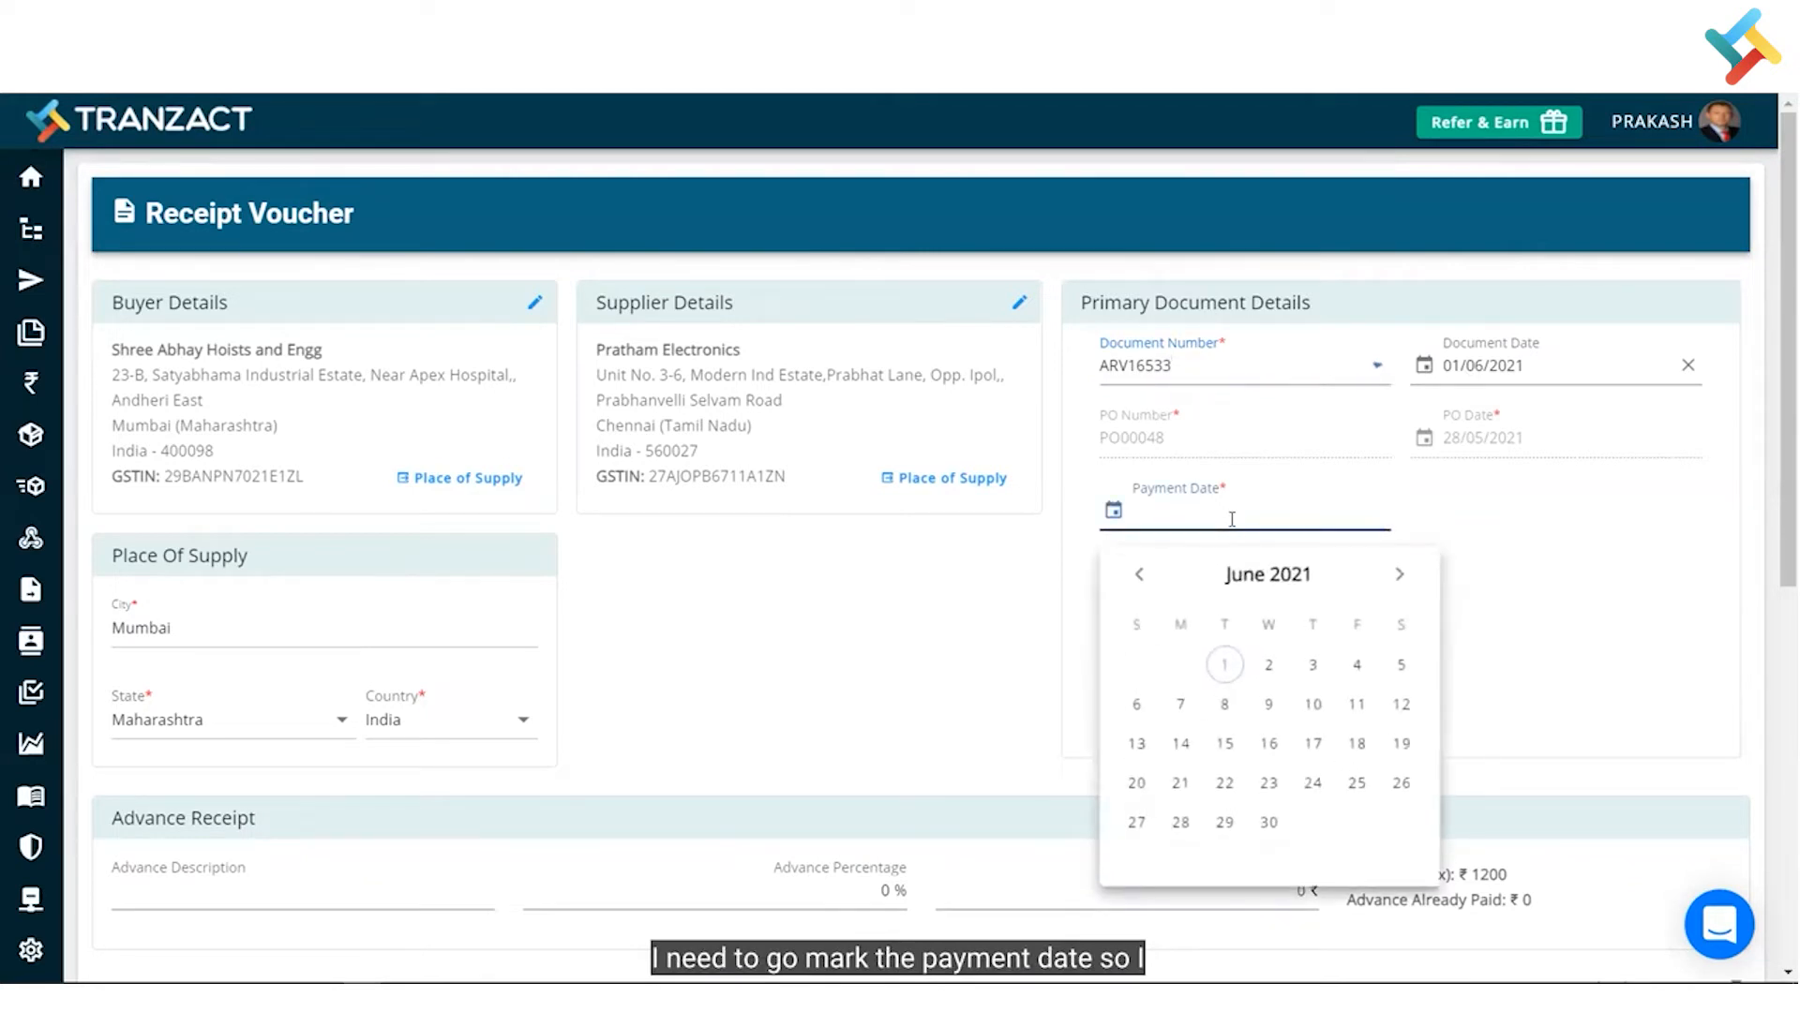
- Set payment date to 01/06/2021, description 'Advance For PO', and start the advance amount
{"action": "left_click", "coordinate": [1224, 666]}
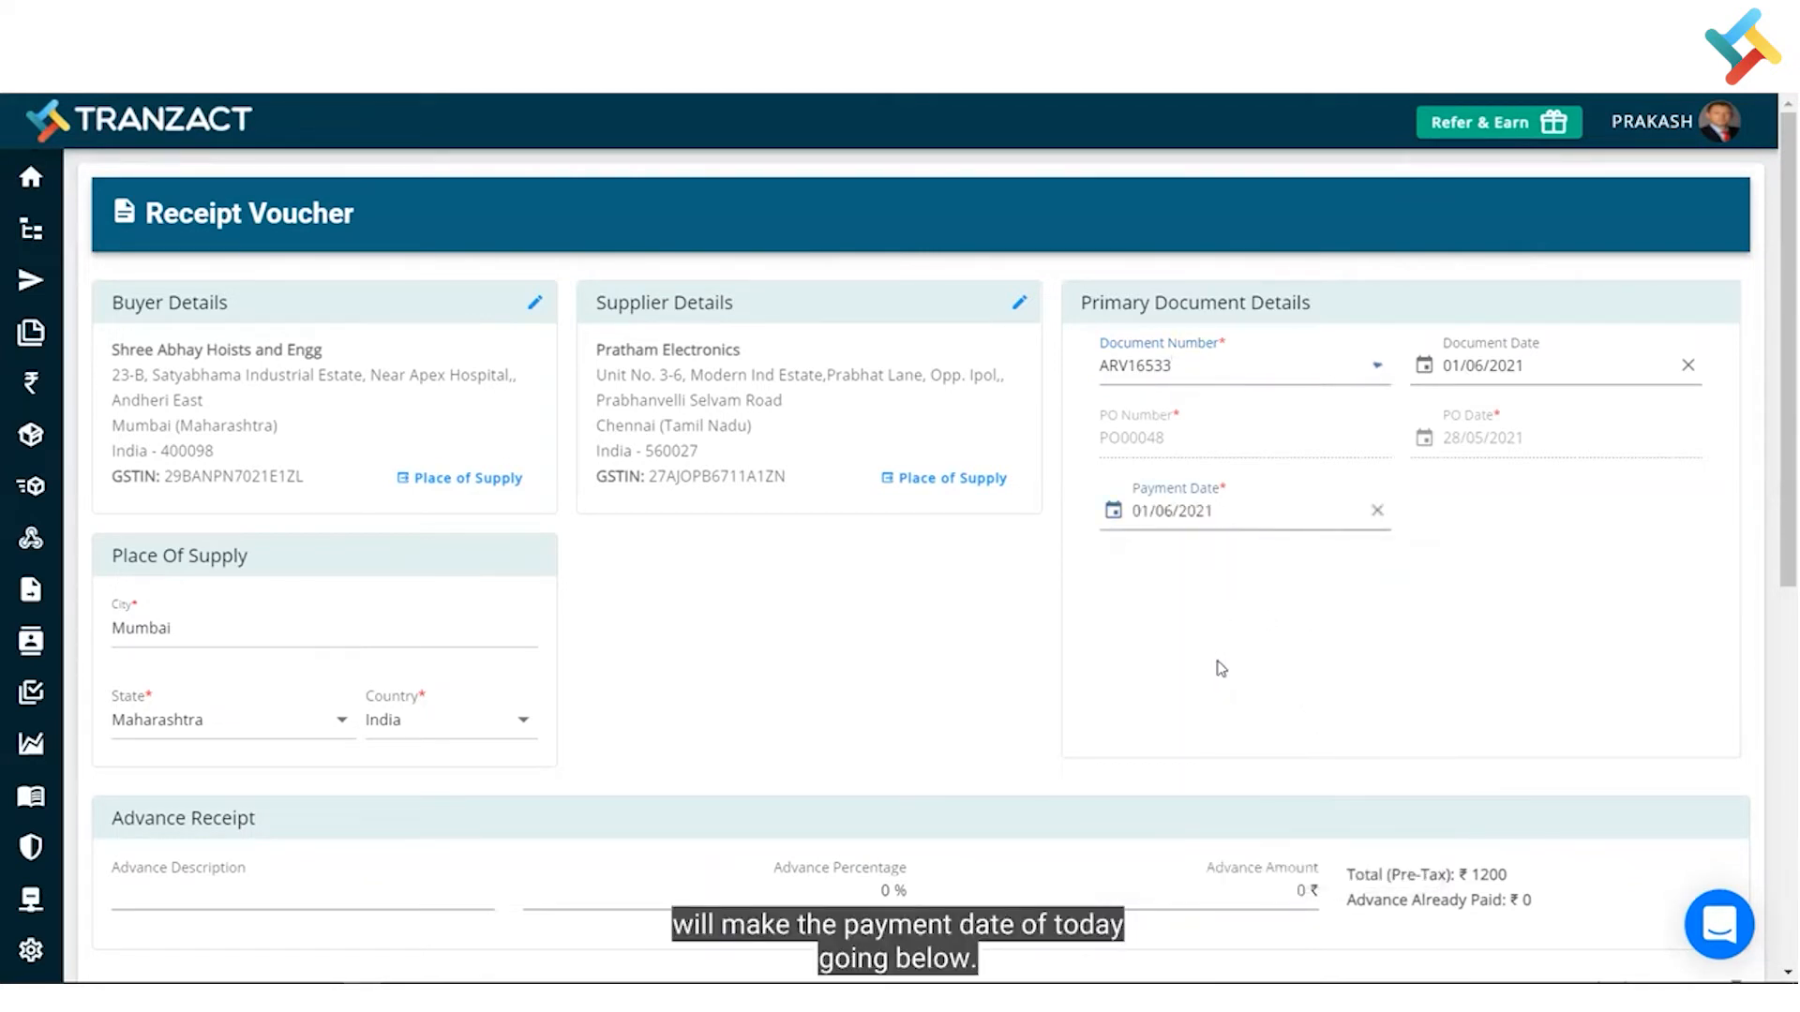
{"action": "scroll", "coordinate": [968, 784], "scroll_direction": "down", "scroll_amount": 1}
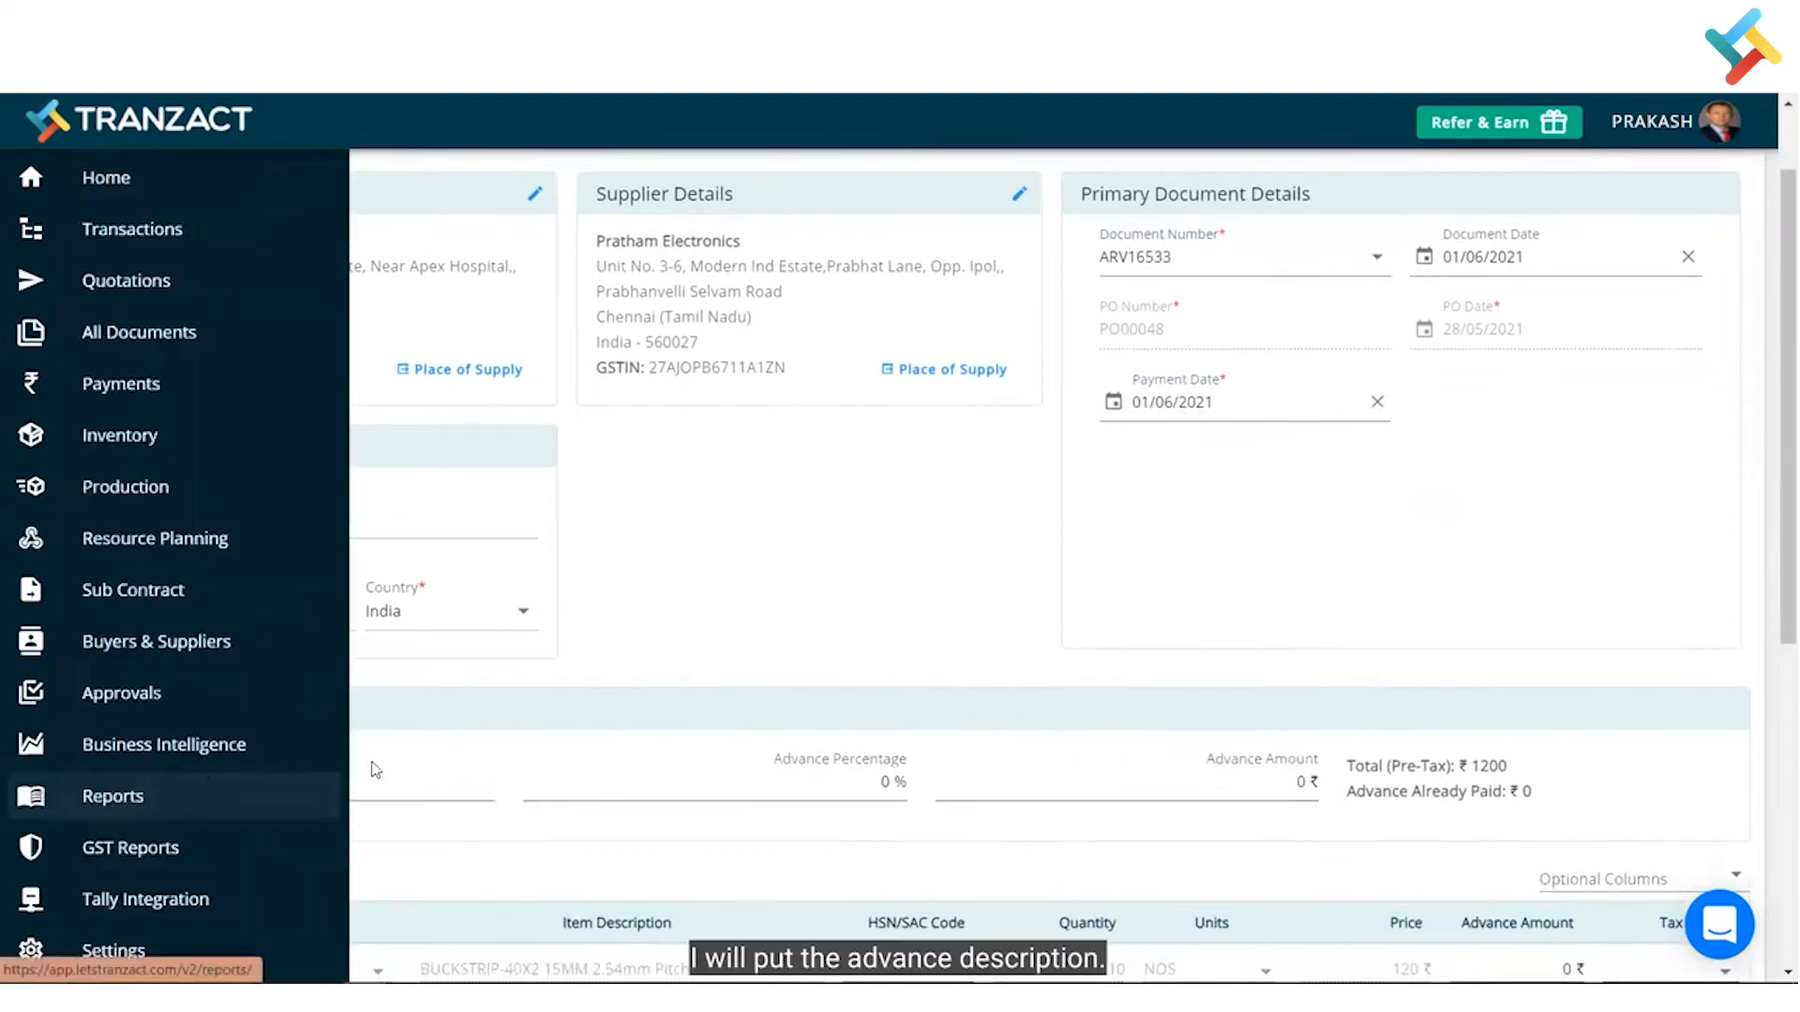
{"action": "left_click", "coordinate": [268, 776]}
{"action": "type", "text": "Advanc"}
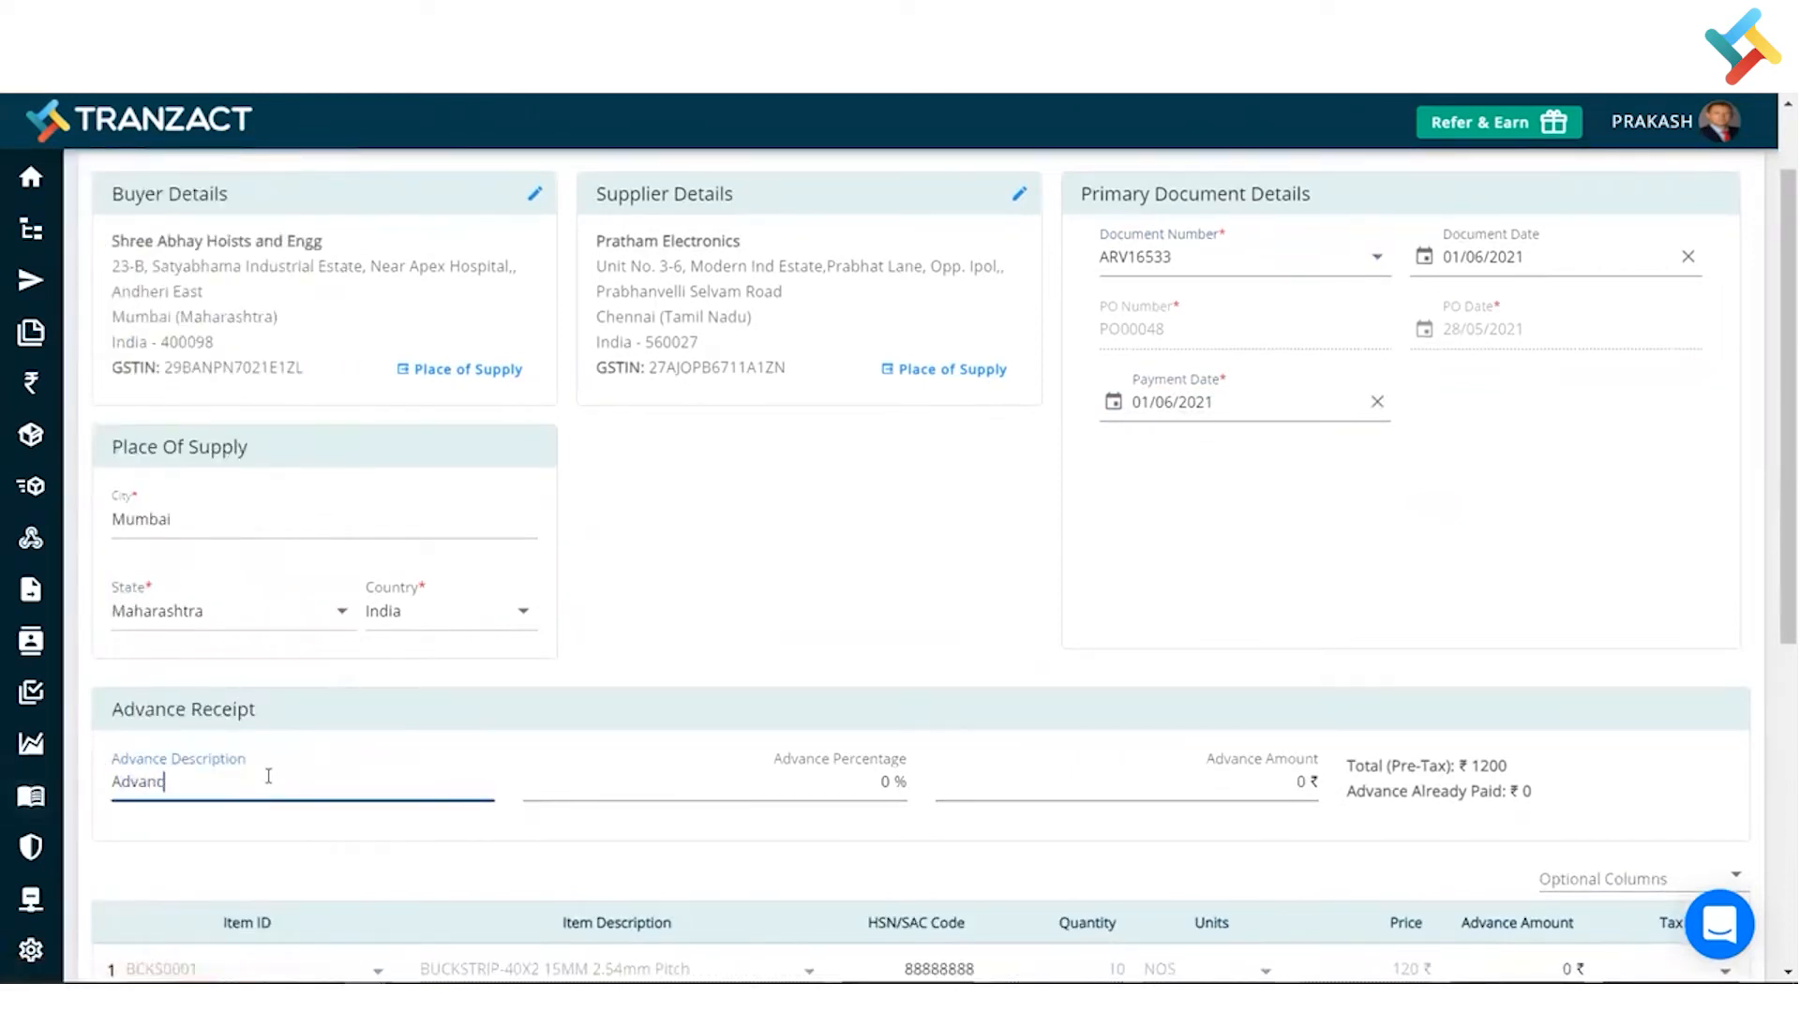
{"action": "type", "text": "e For PO"}
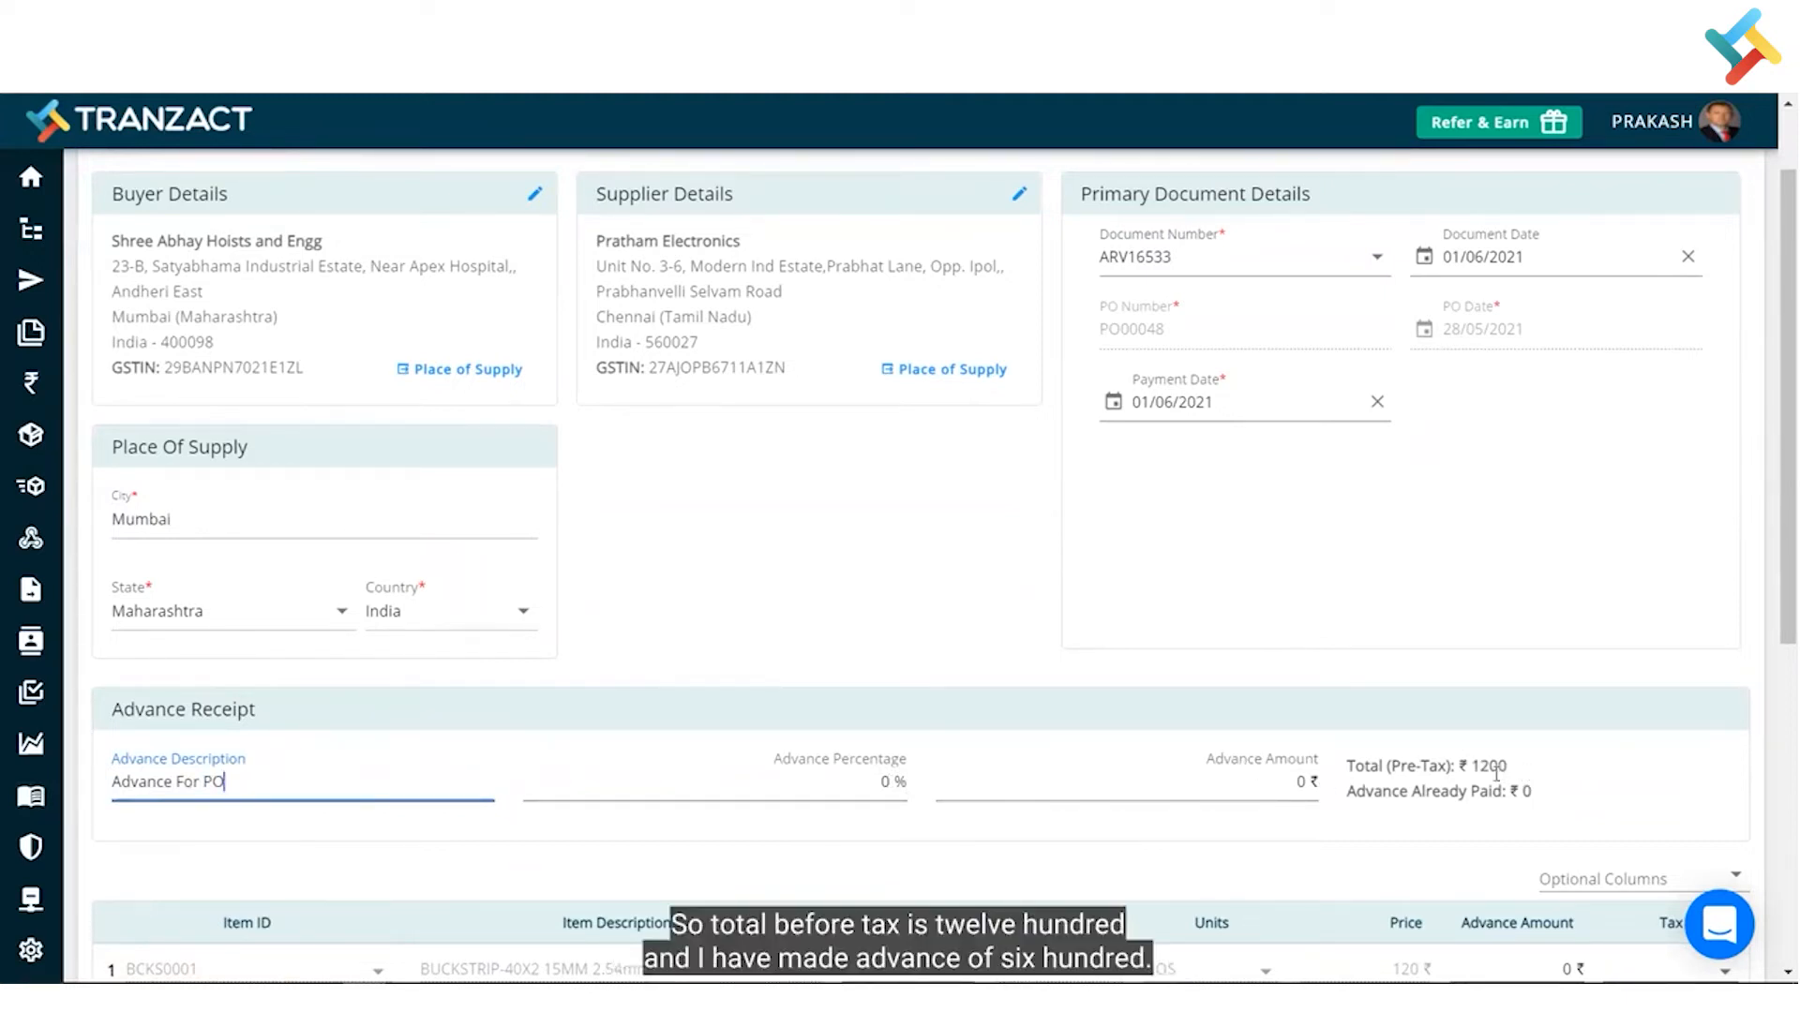
{"action": "left_click", "coordinate": [1302, 781]}
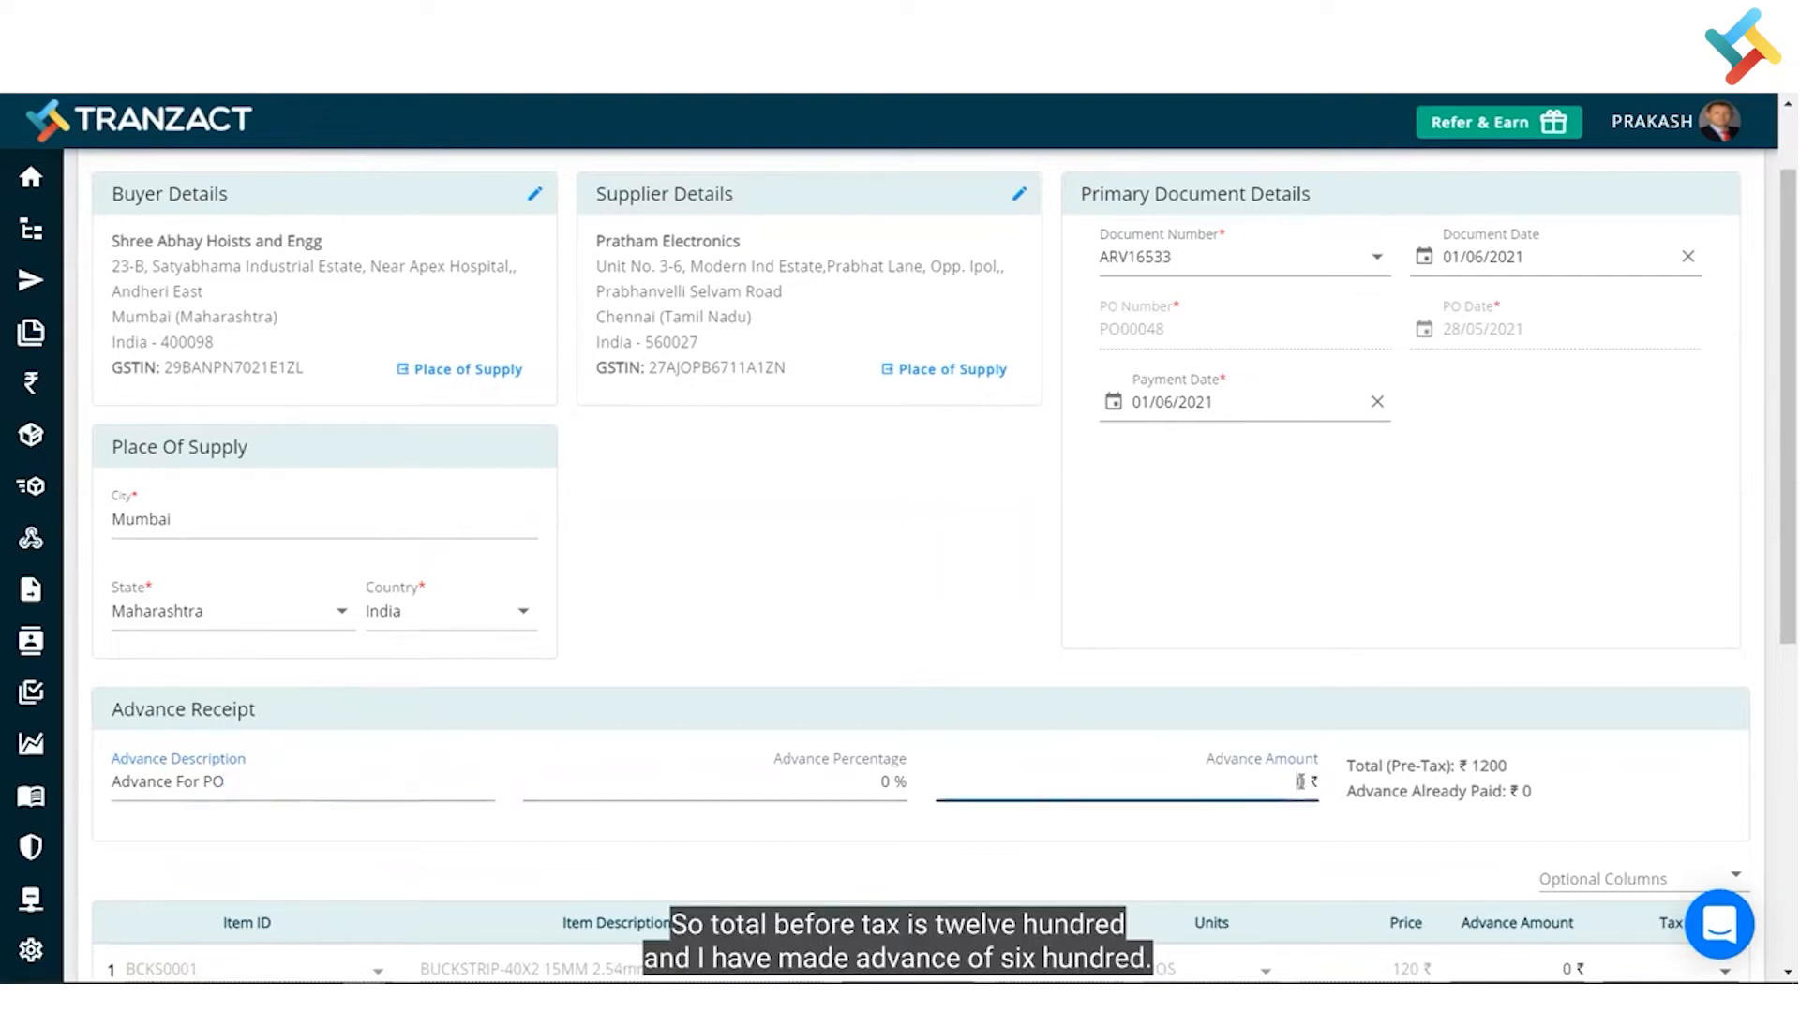
{"action": "type", "text": "600"}
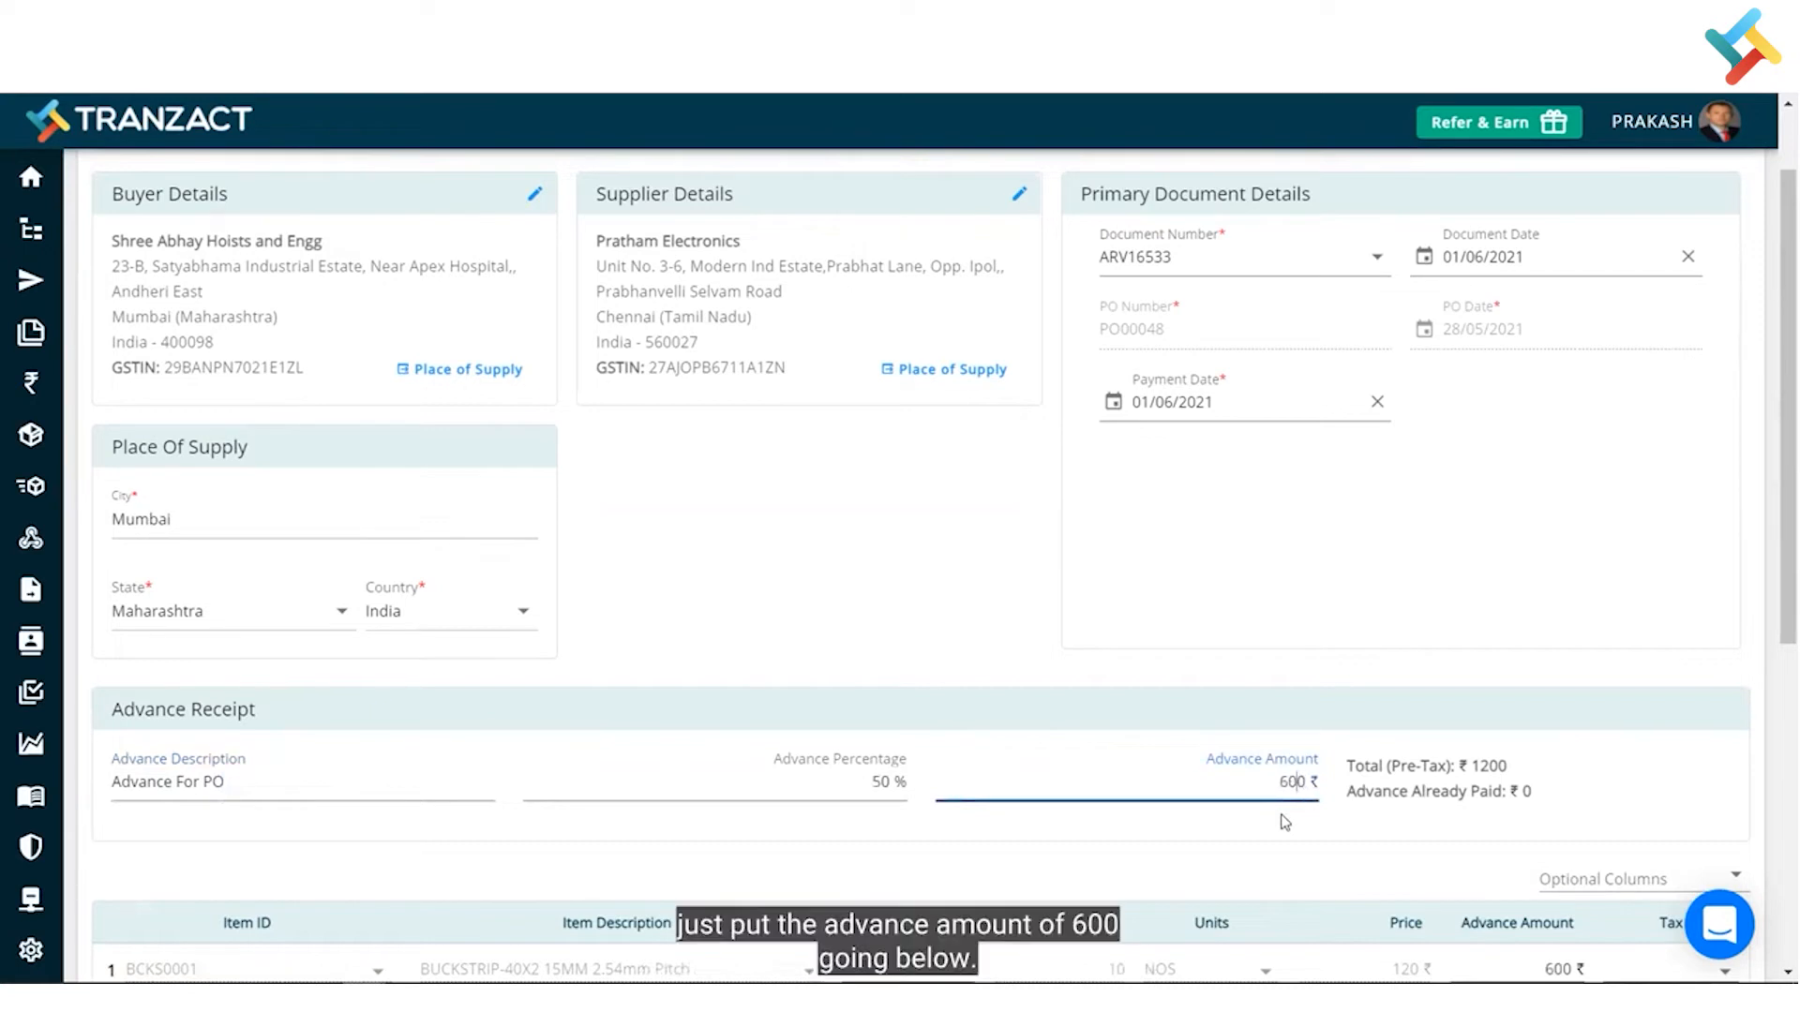
- Complete the 600 ₹ advance amount and Save and Send the receipt voucher
{"action": "left_click", "coordinate": [1294, 823]}
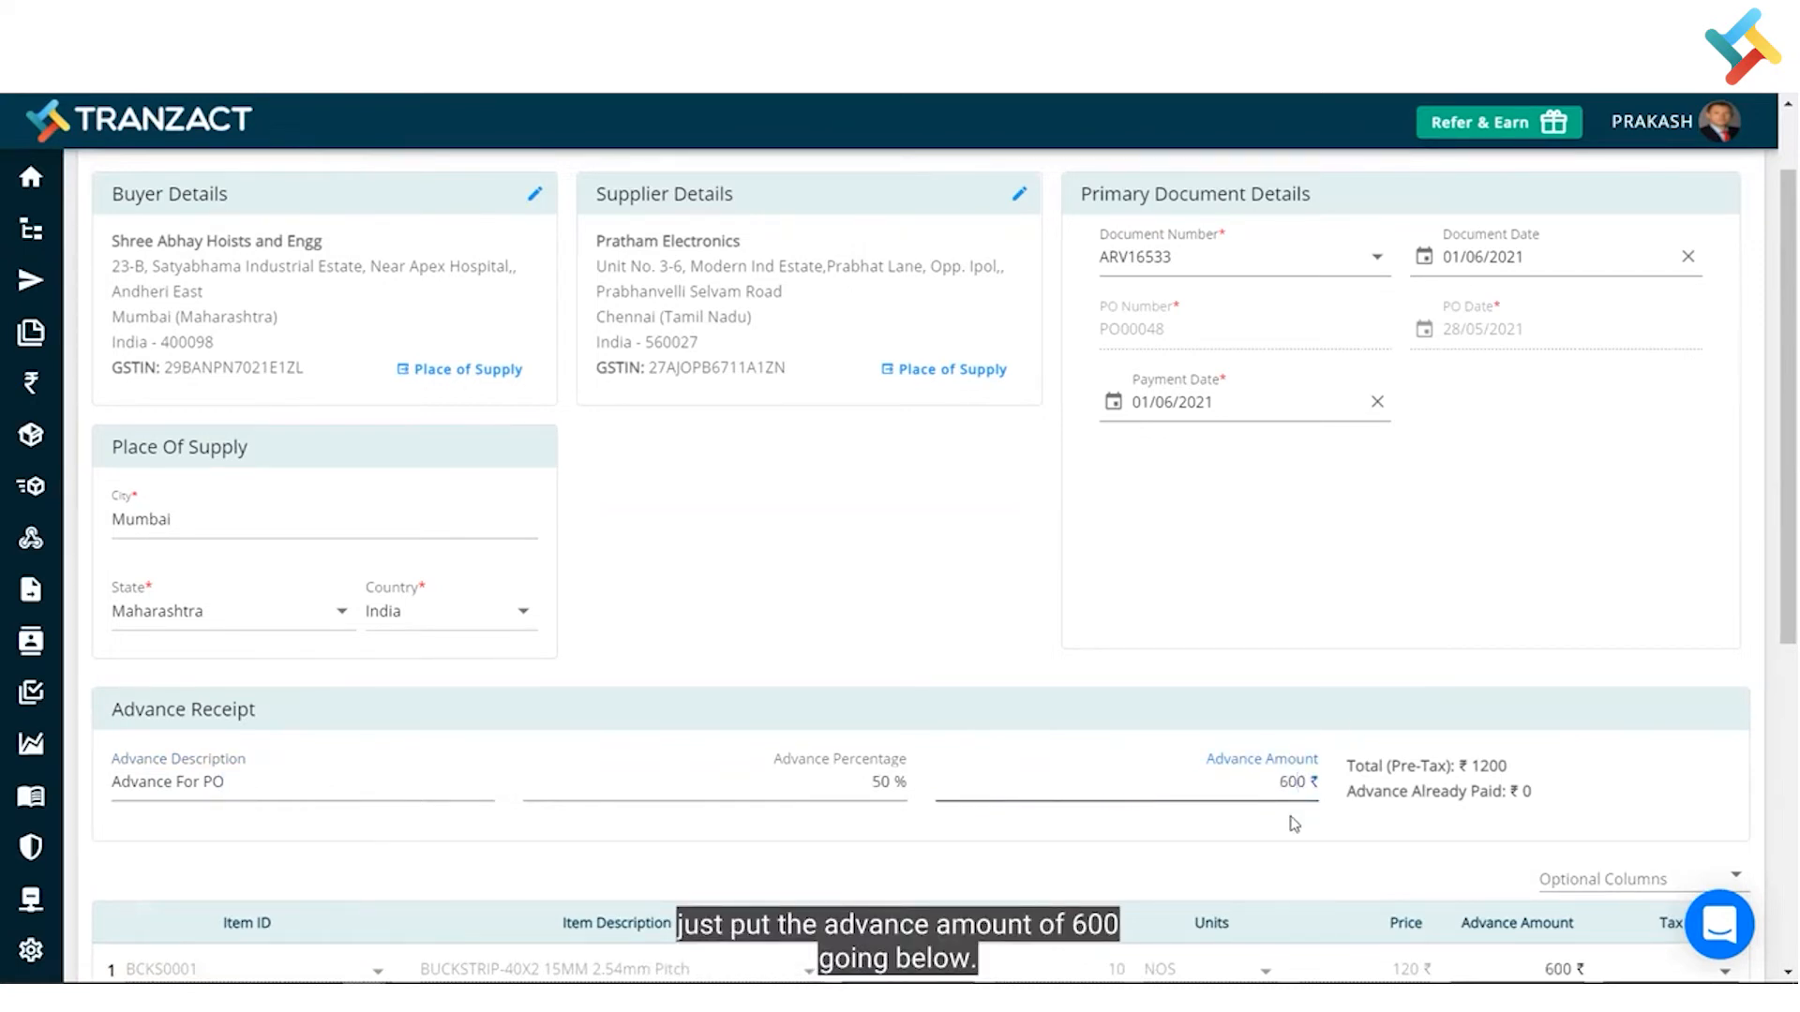
{"action": "scroll", "coordinate": [1294, 823], "scroll_direction": "down", "scroll_amount": 3}
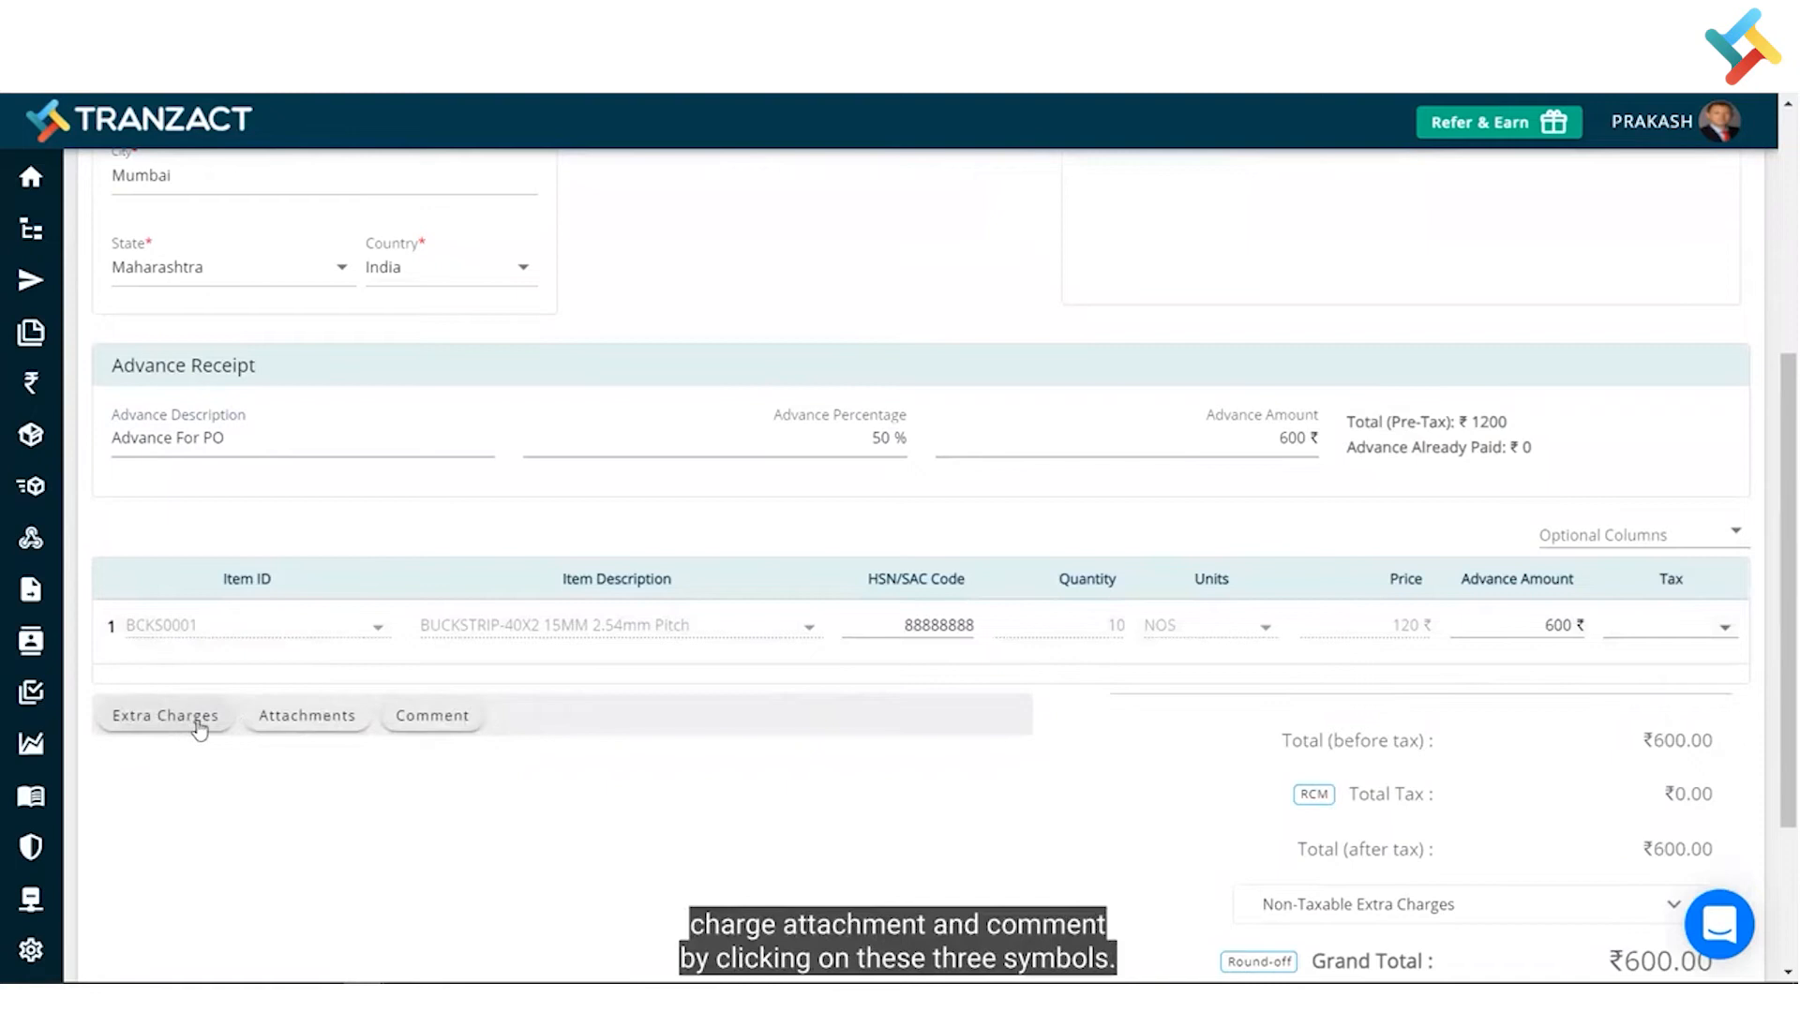
{"action": "scroll", "coordinate": [1117, 731], "scroll_direction": "down", "scroll_amount": 3}
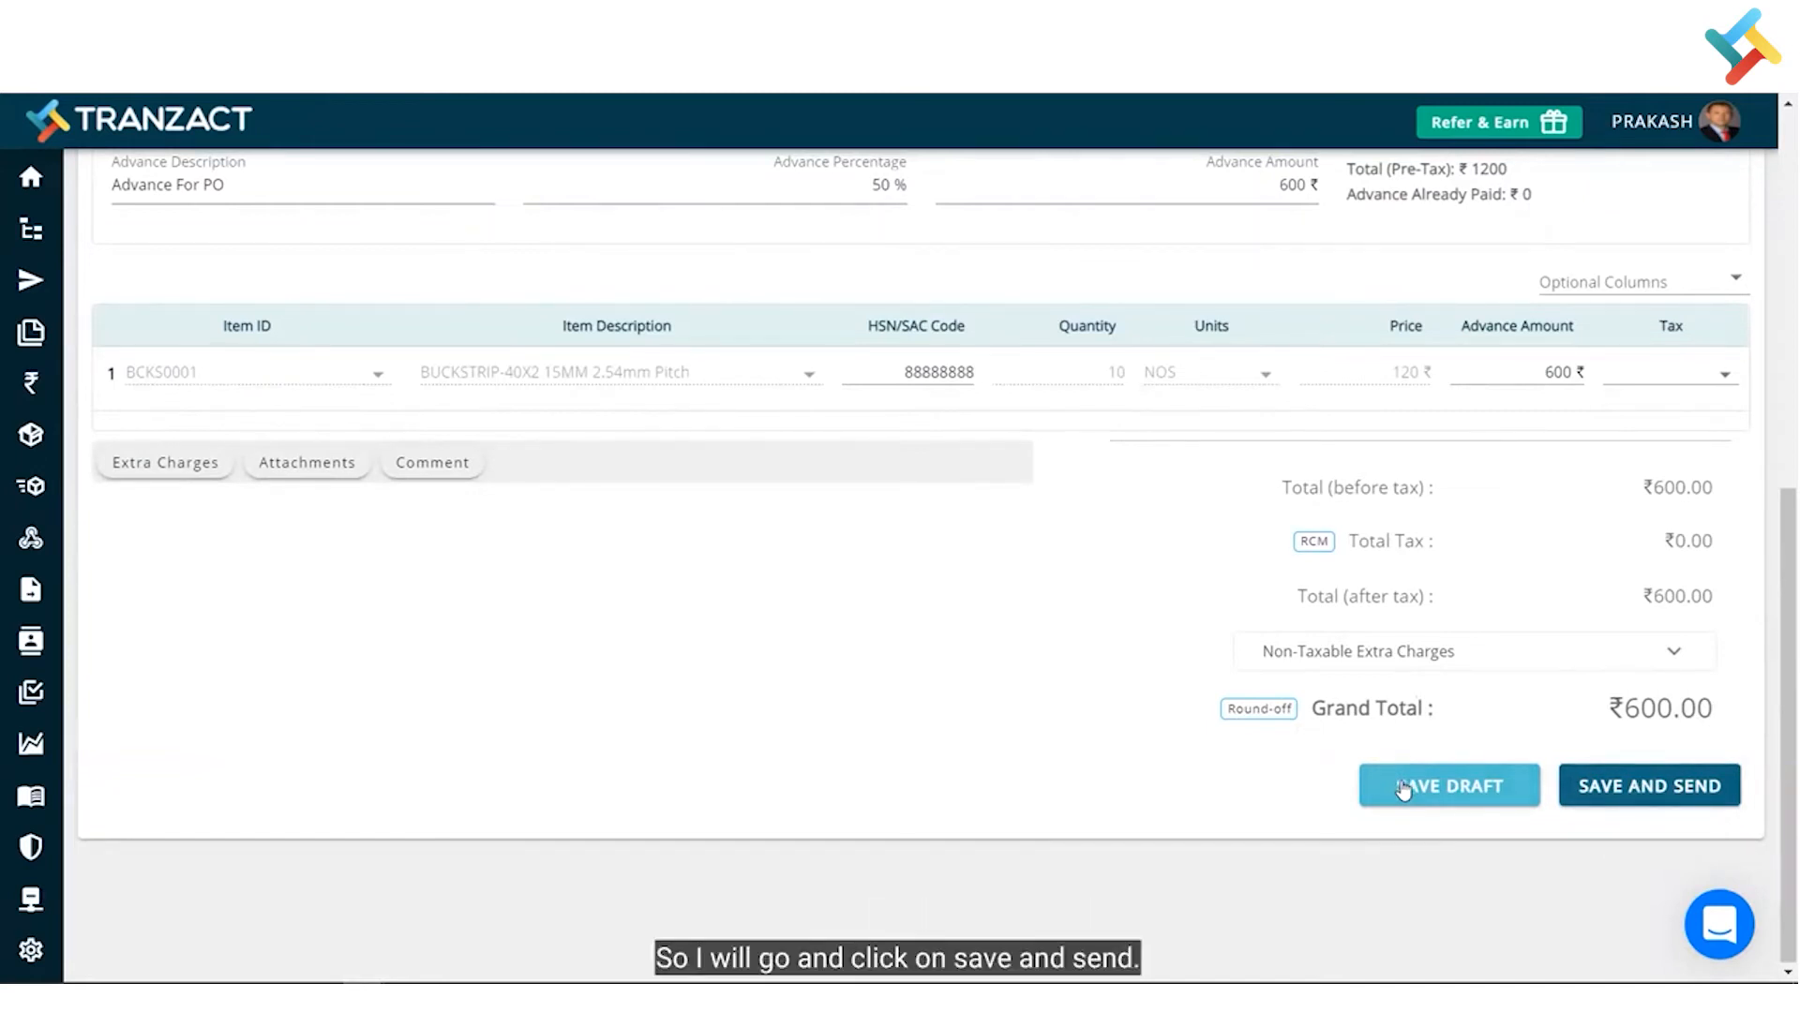
{"action": "left_click", "coordinate": [1636, 784]}
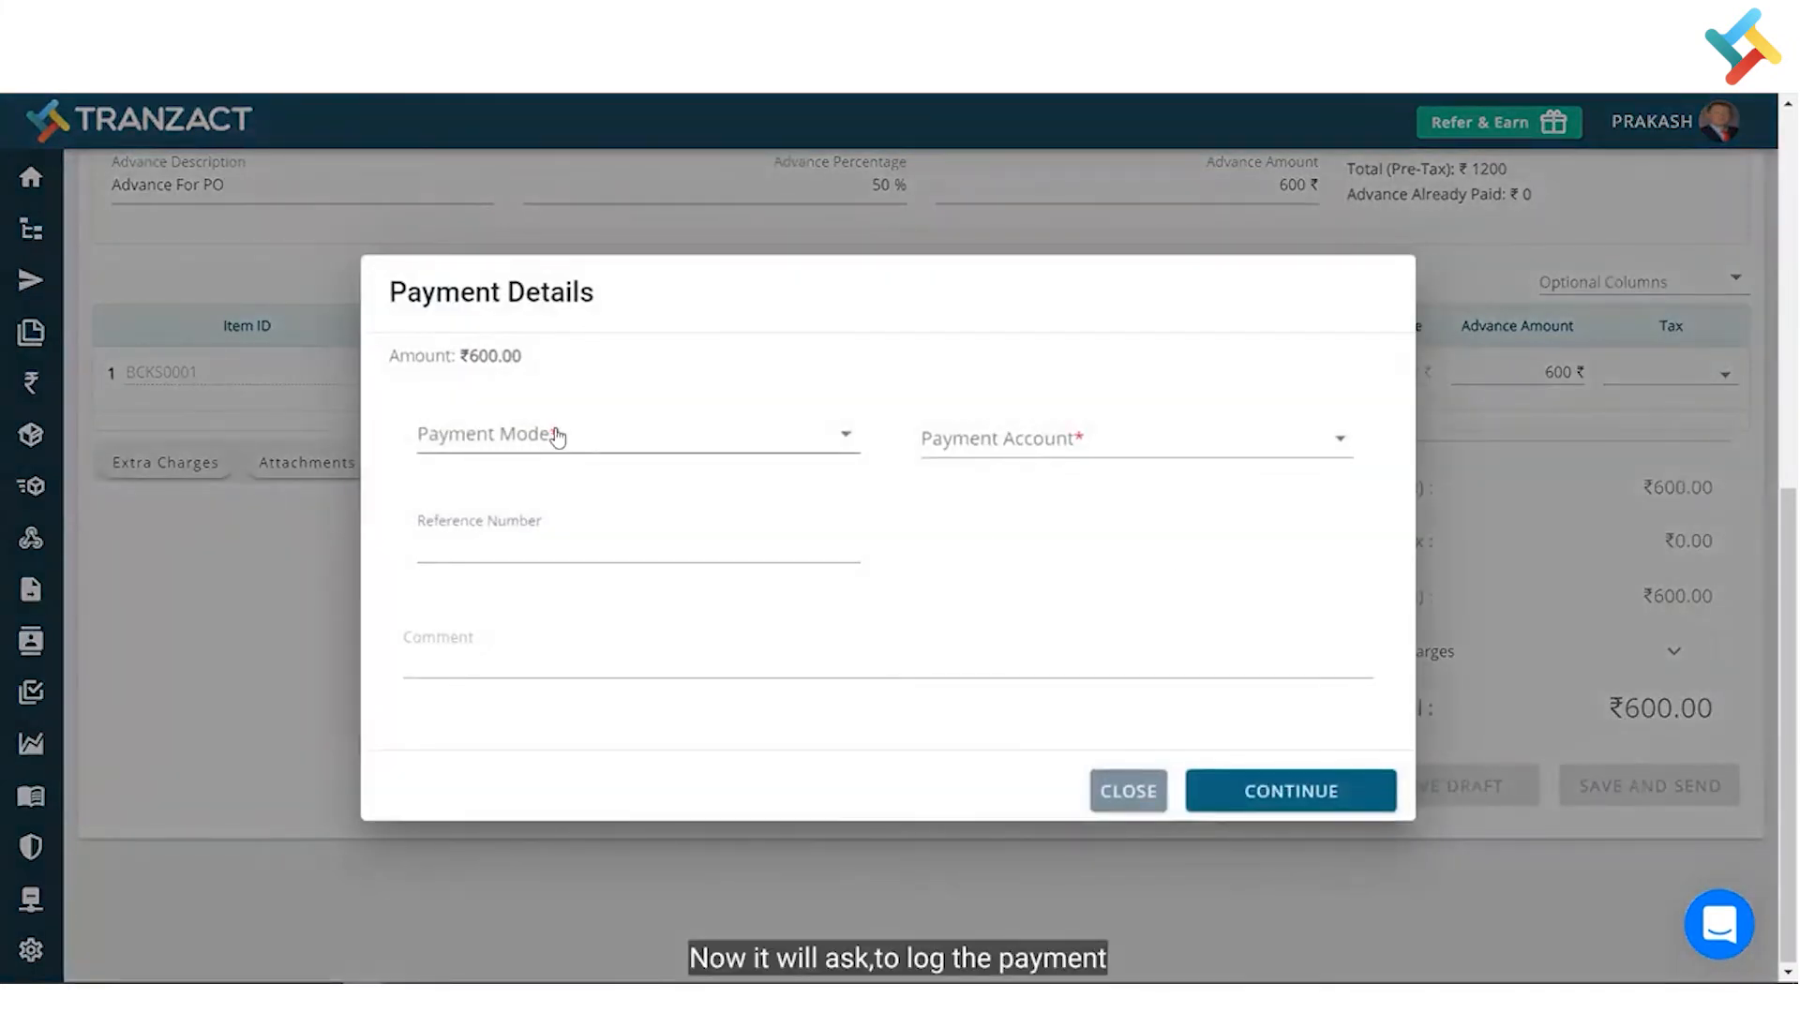
- Set the payment mode to NEFT and the account to State Bank Of India
{"action": "left_click", "coordinate": [557, 436]}
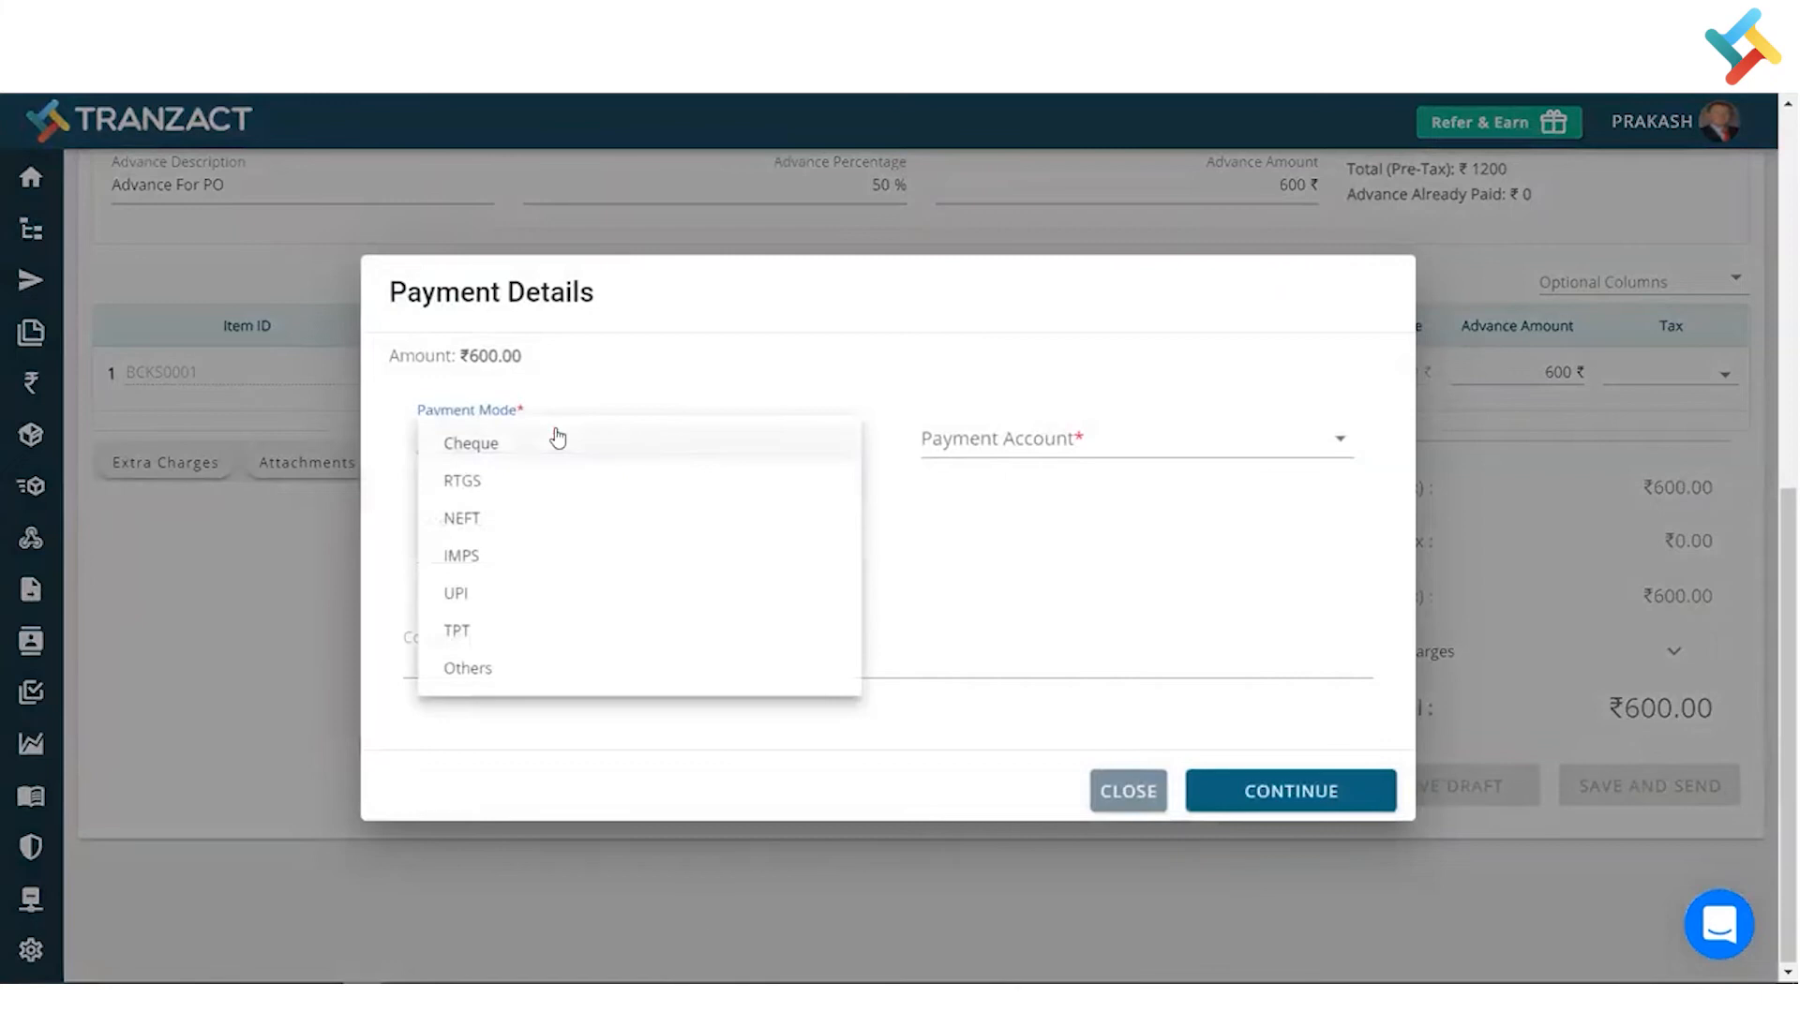
{"action": "left_click", "coordinate": [506, 516]}
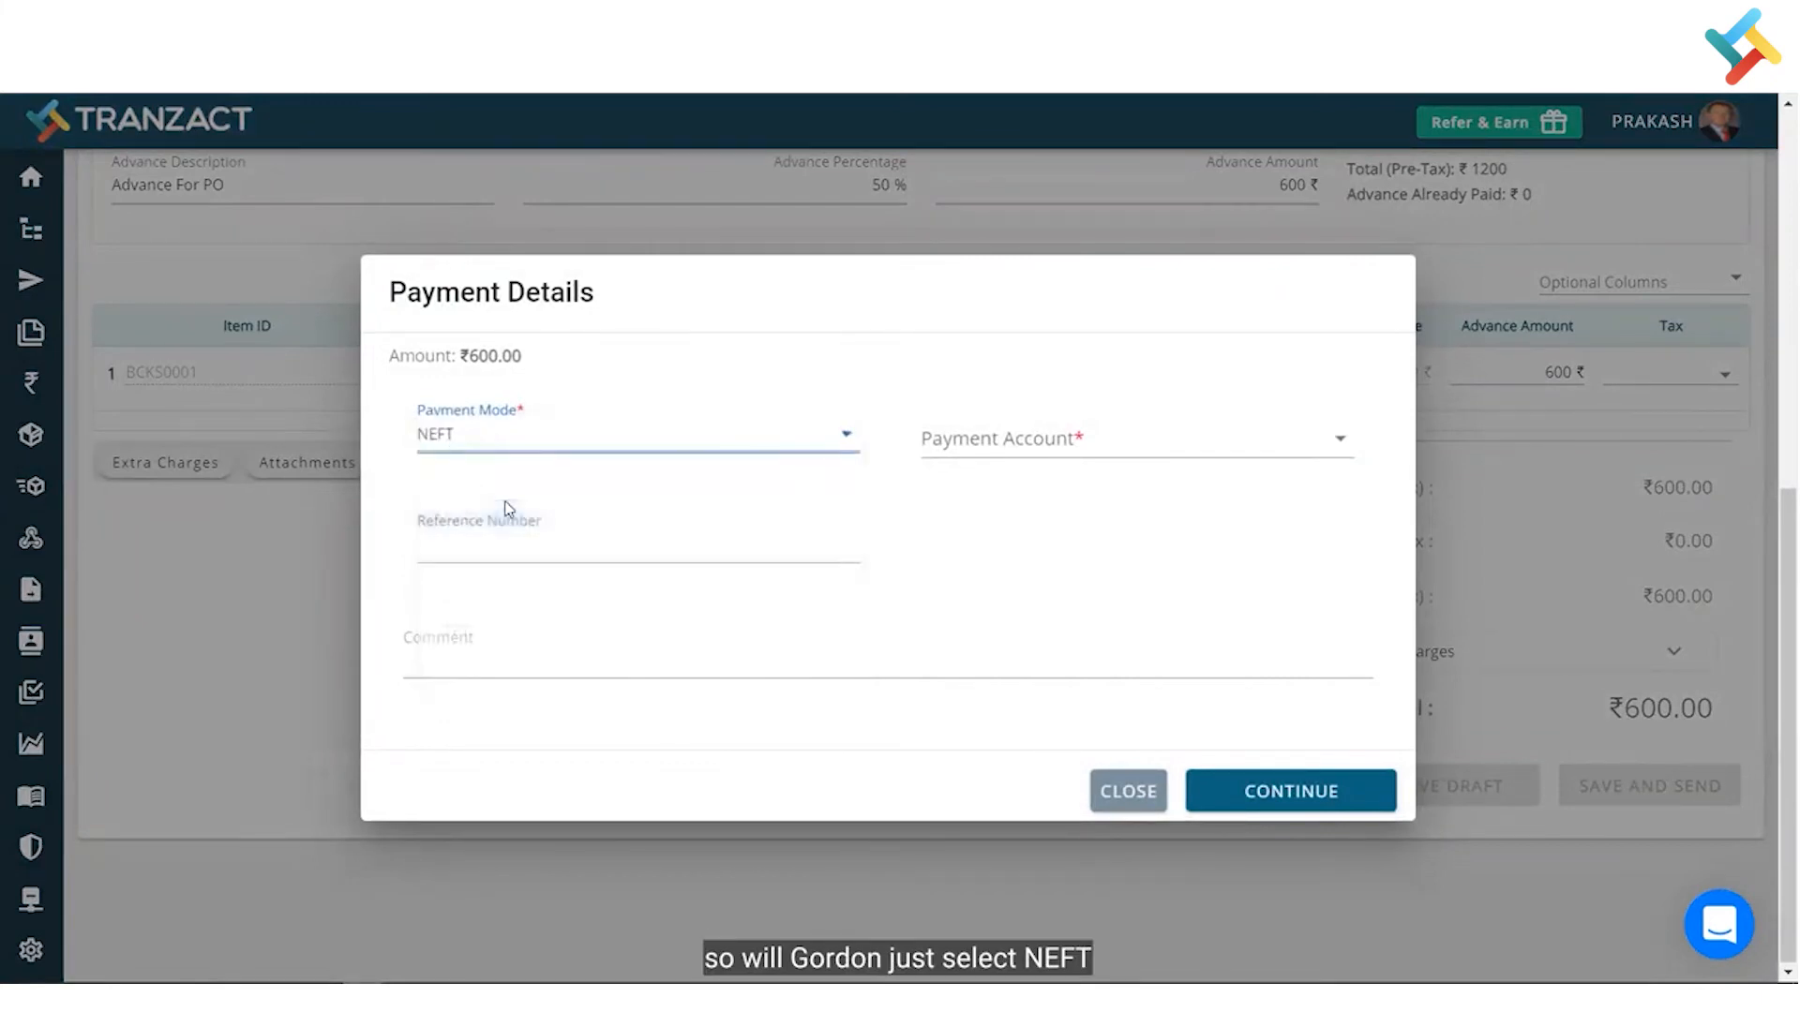
{"action": "left_click", "coordinate": [1047, 438]}
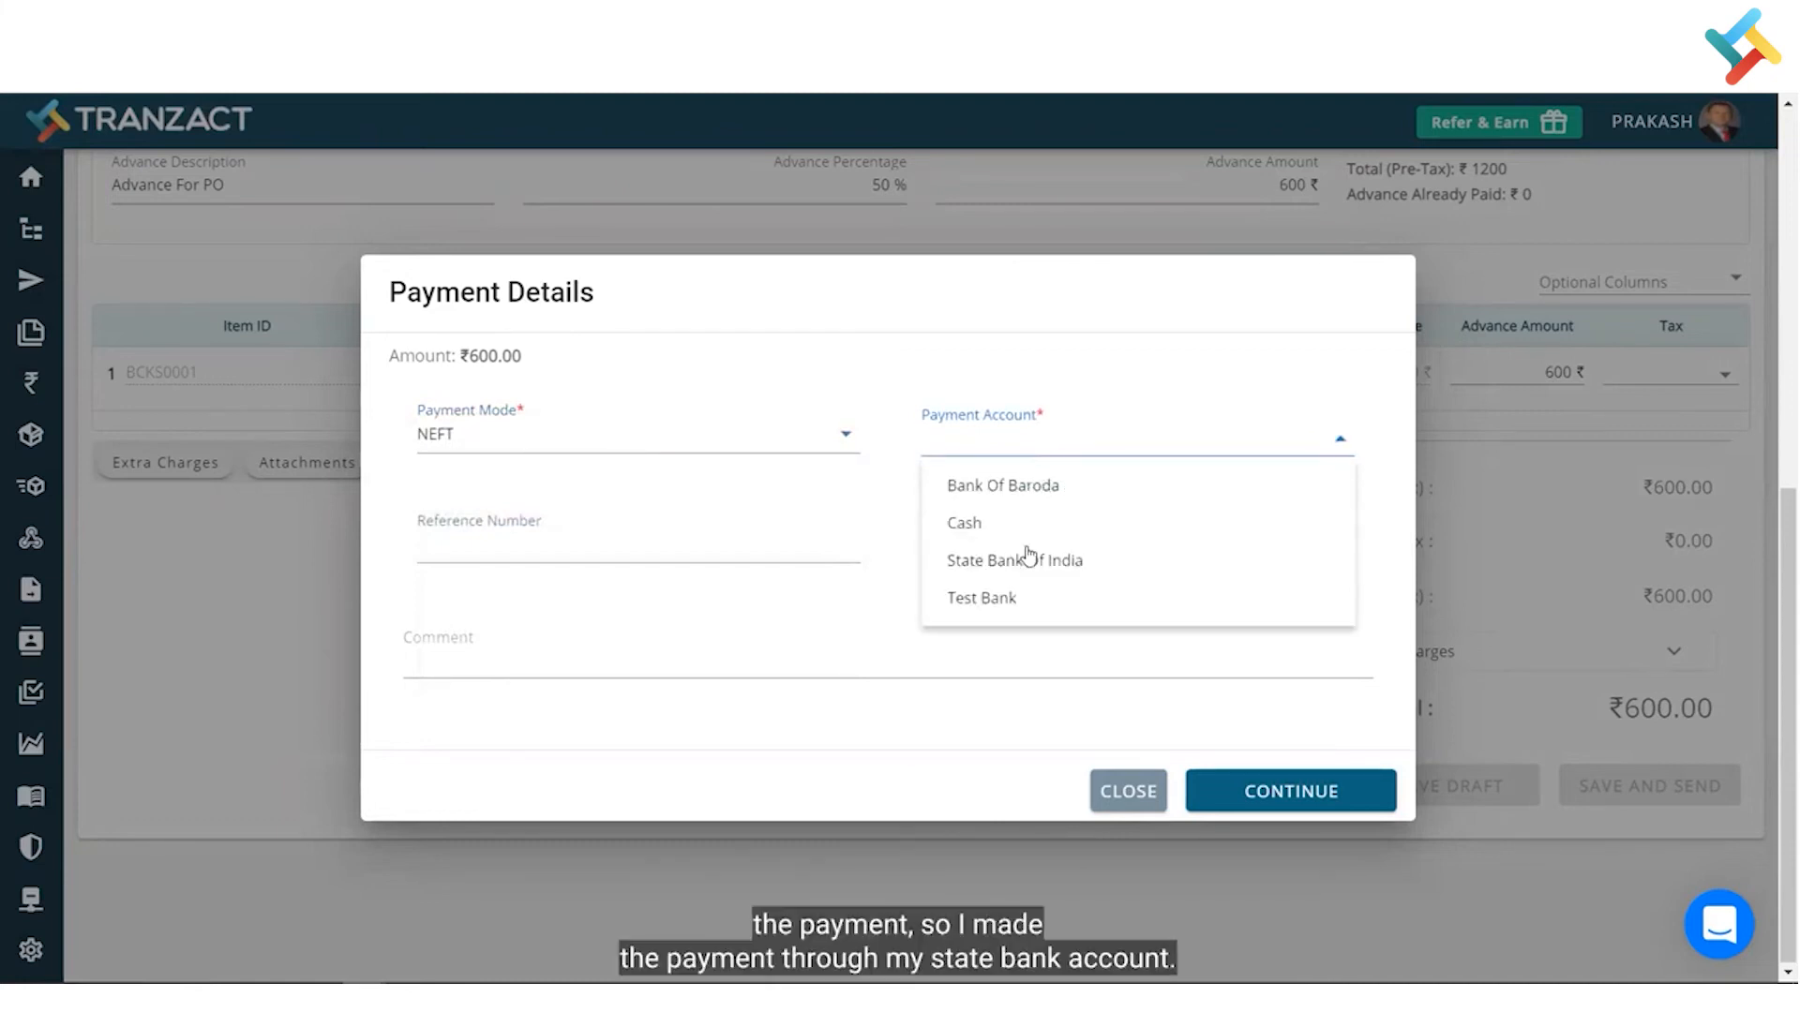
{"action": "left_click", "coordinate": [1022, 562]}
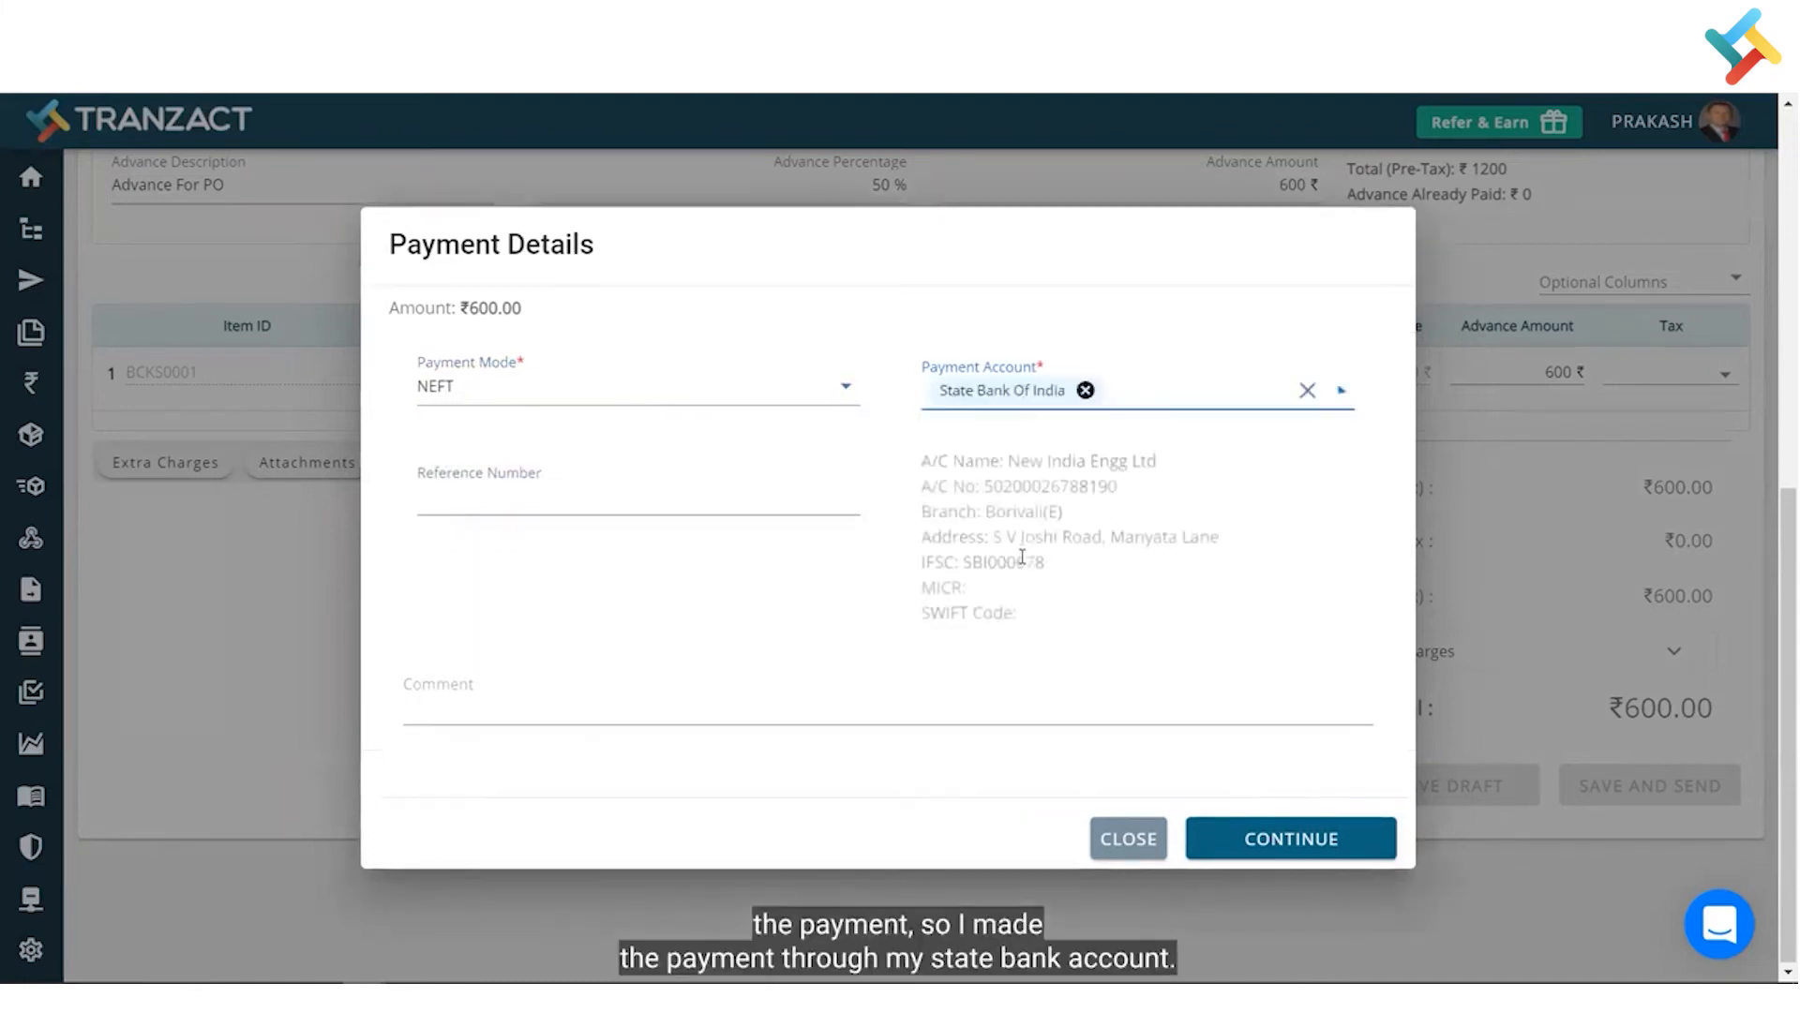
- Enter the payment reference number and comment 'Advance', then confirm the payment
{"action": "left_click", "coordinate": [482, 498]}
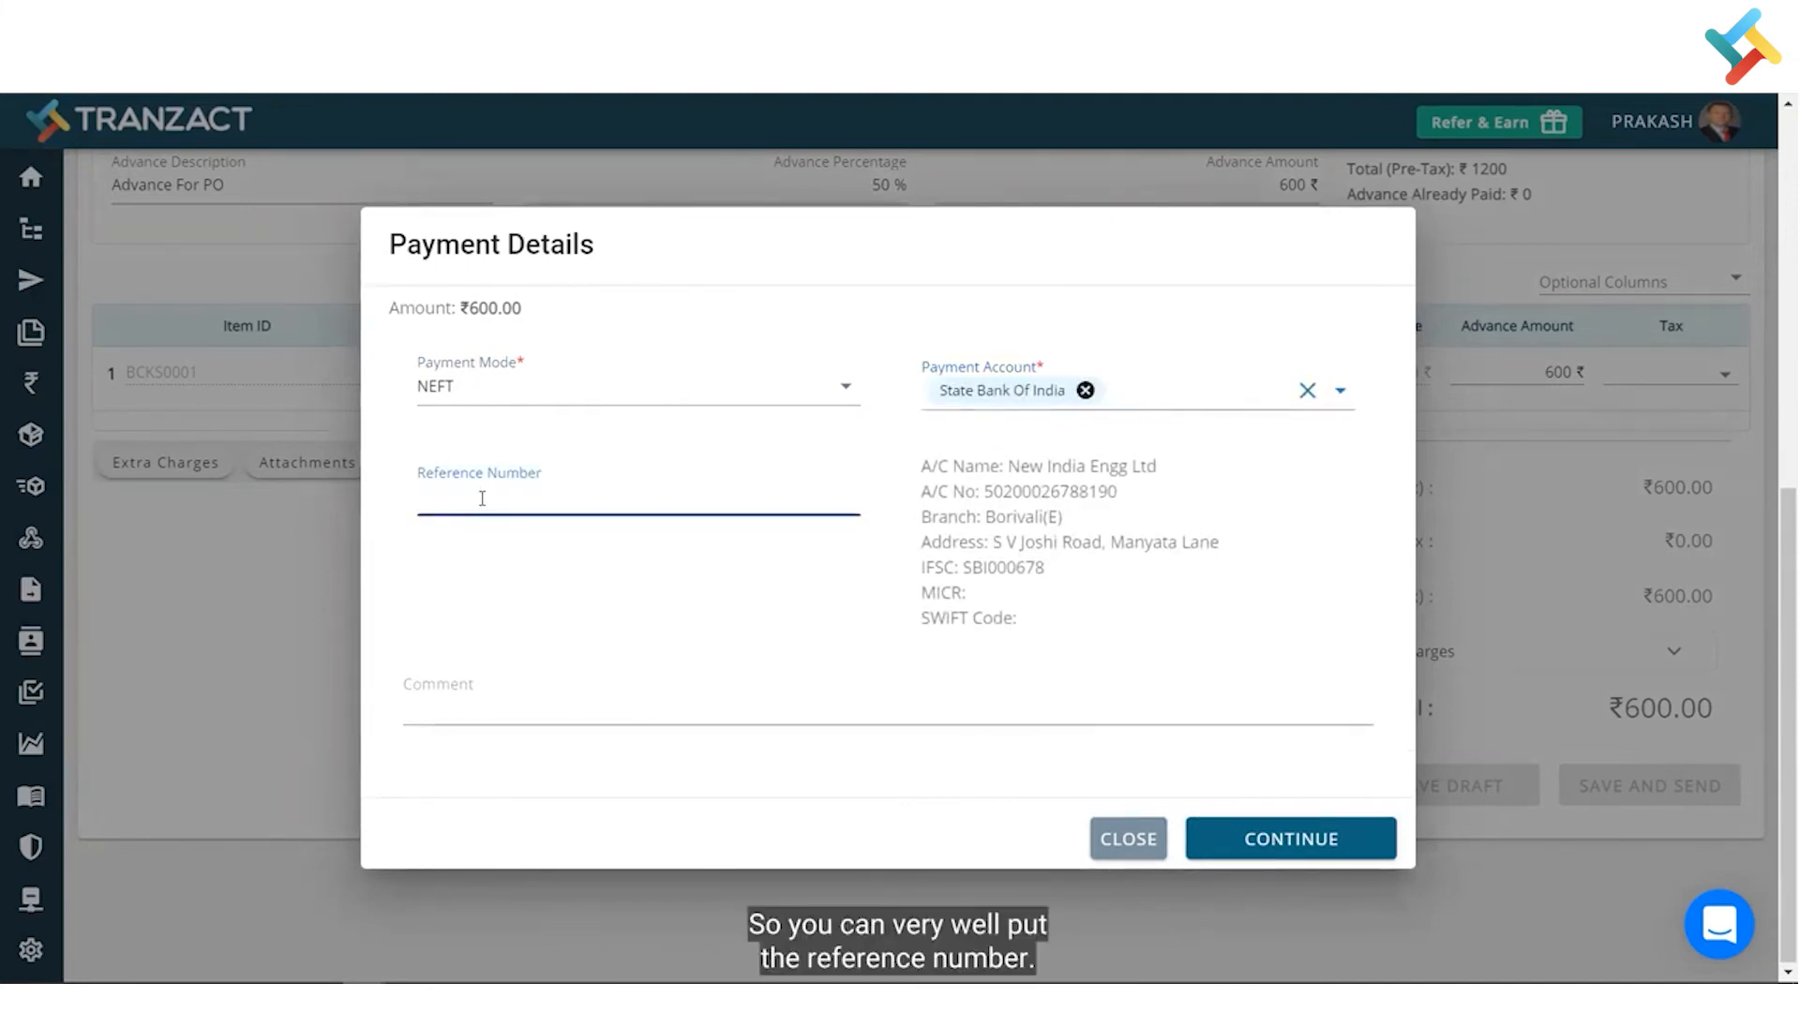
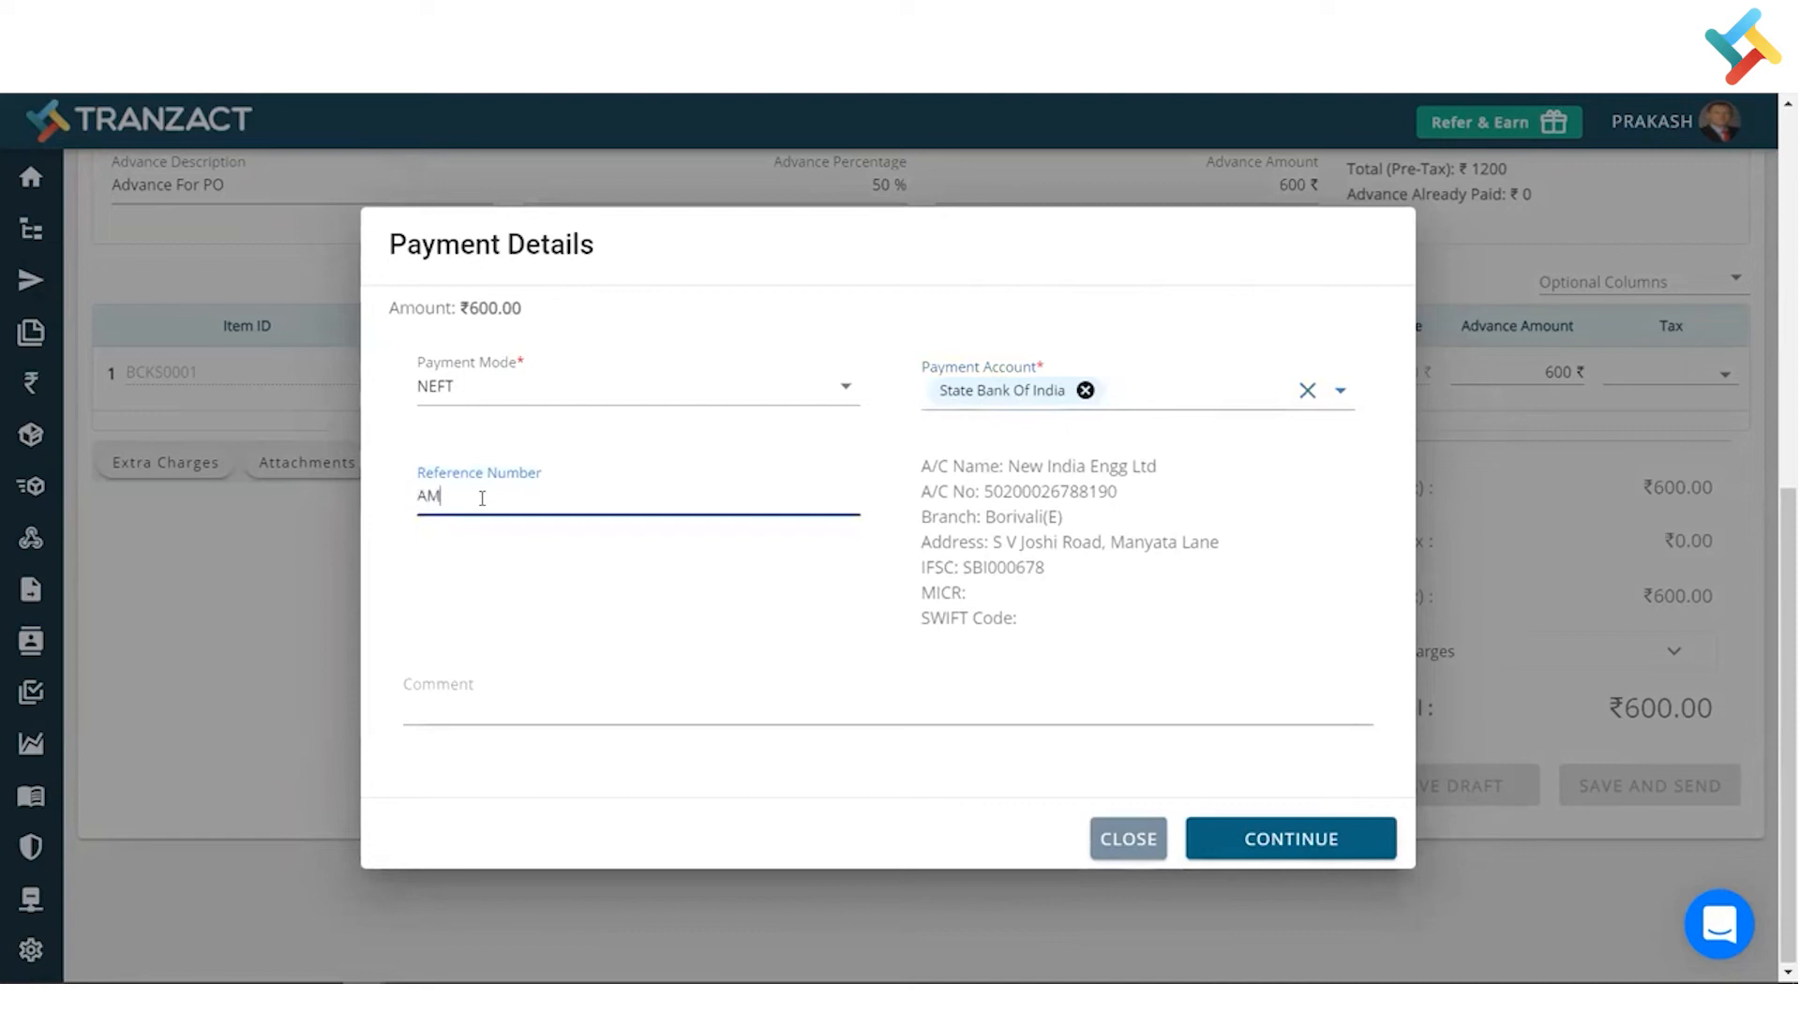
{"action": "left_click", "coordinate": [519, 731]}
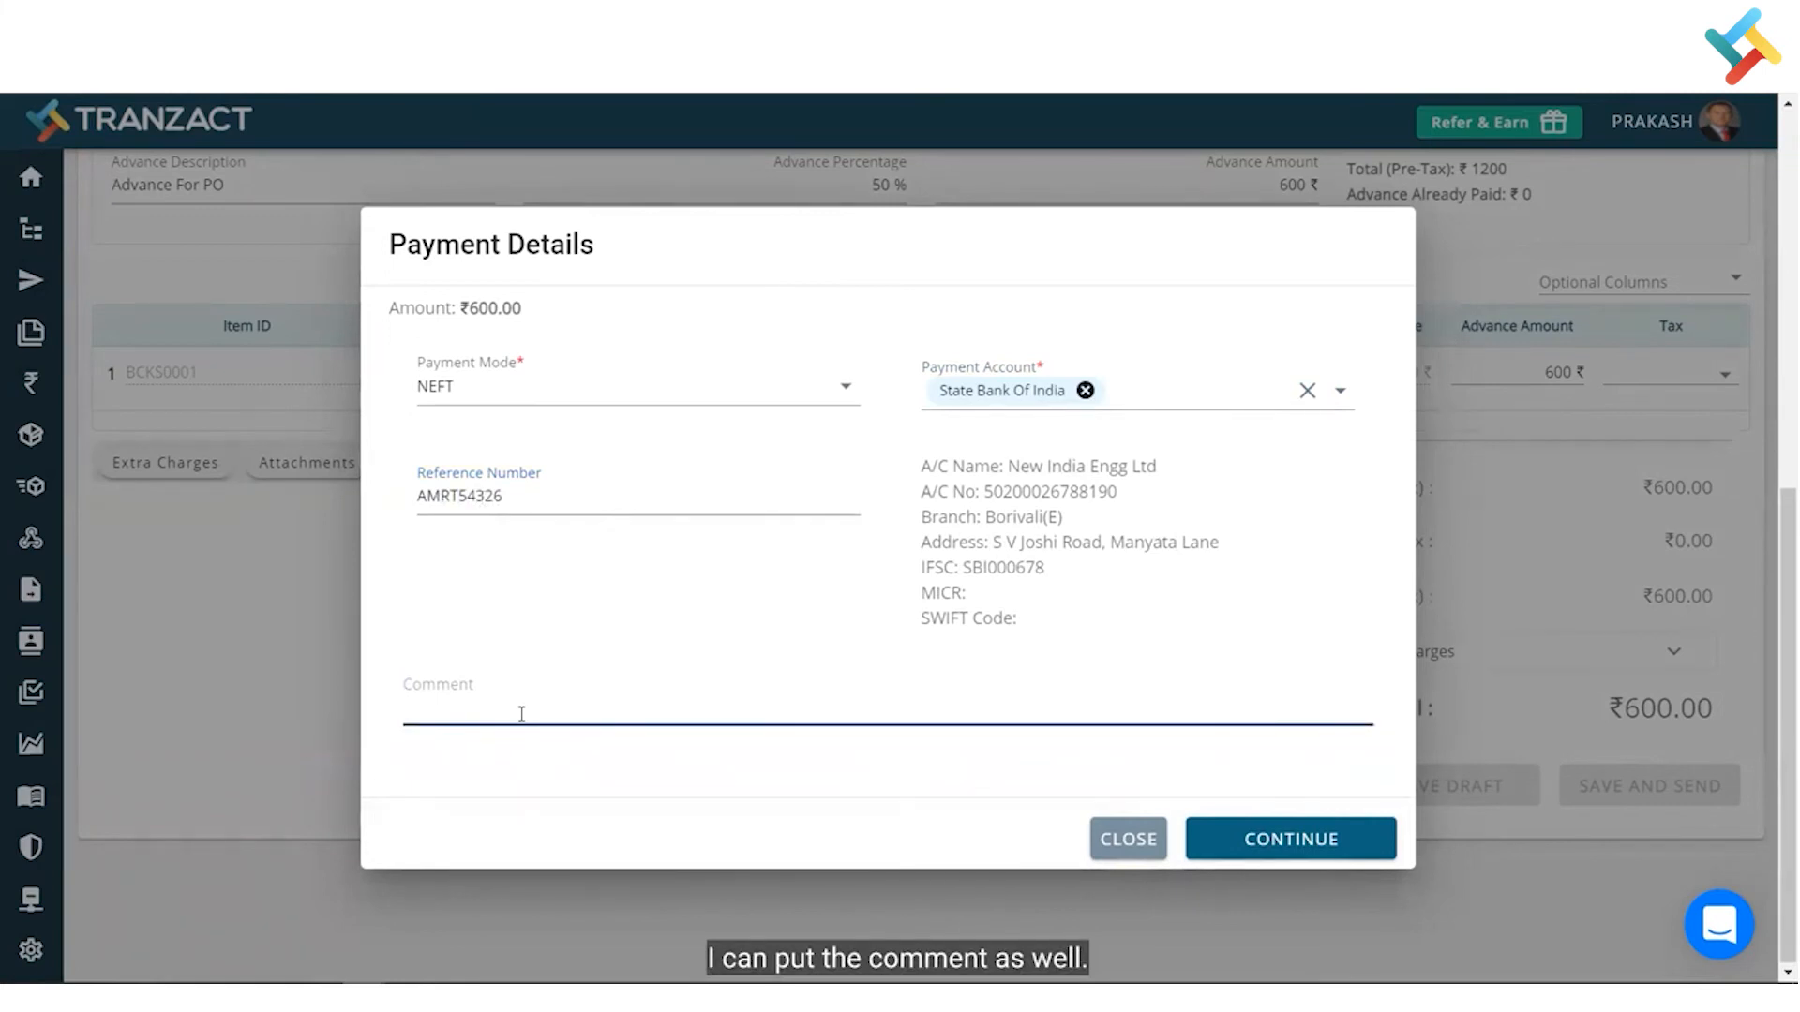
{"action": "type", "text": "Advance"}
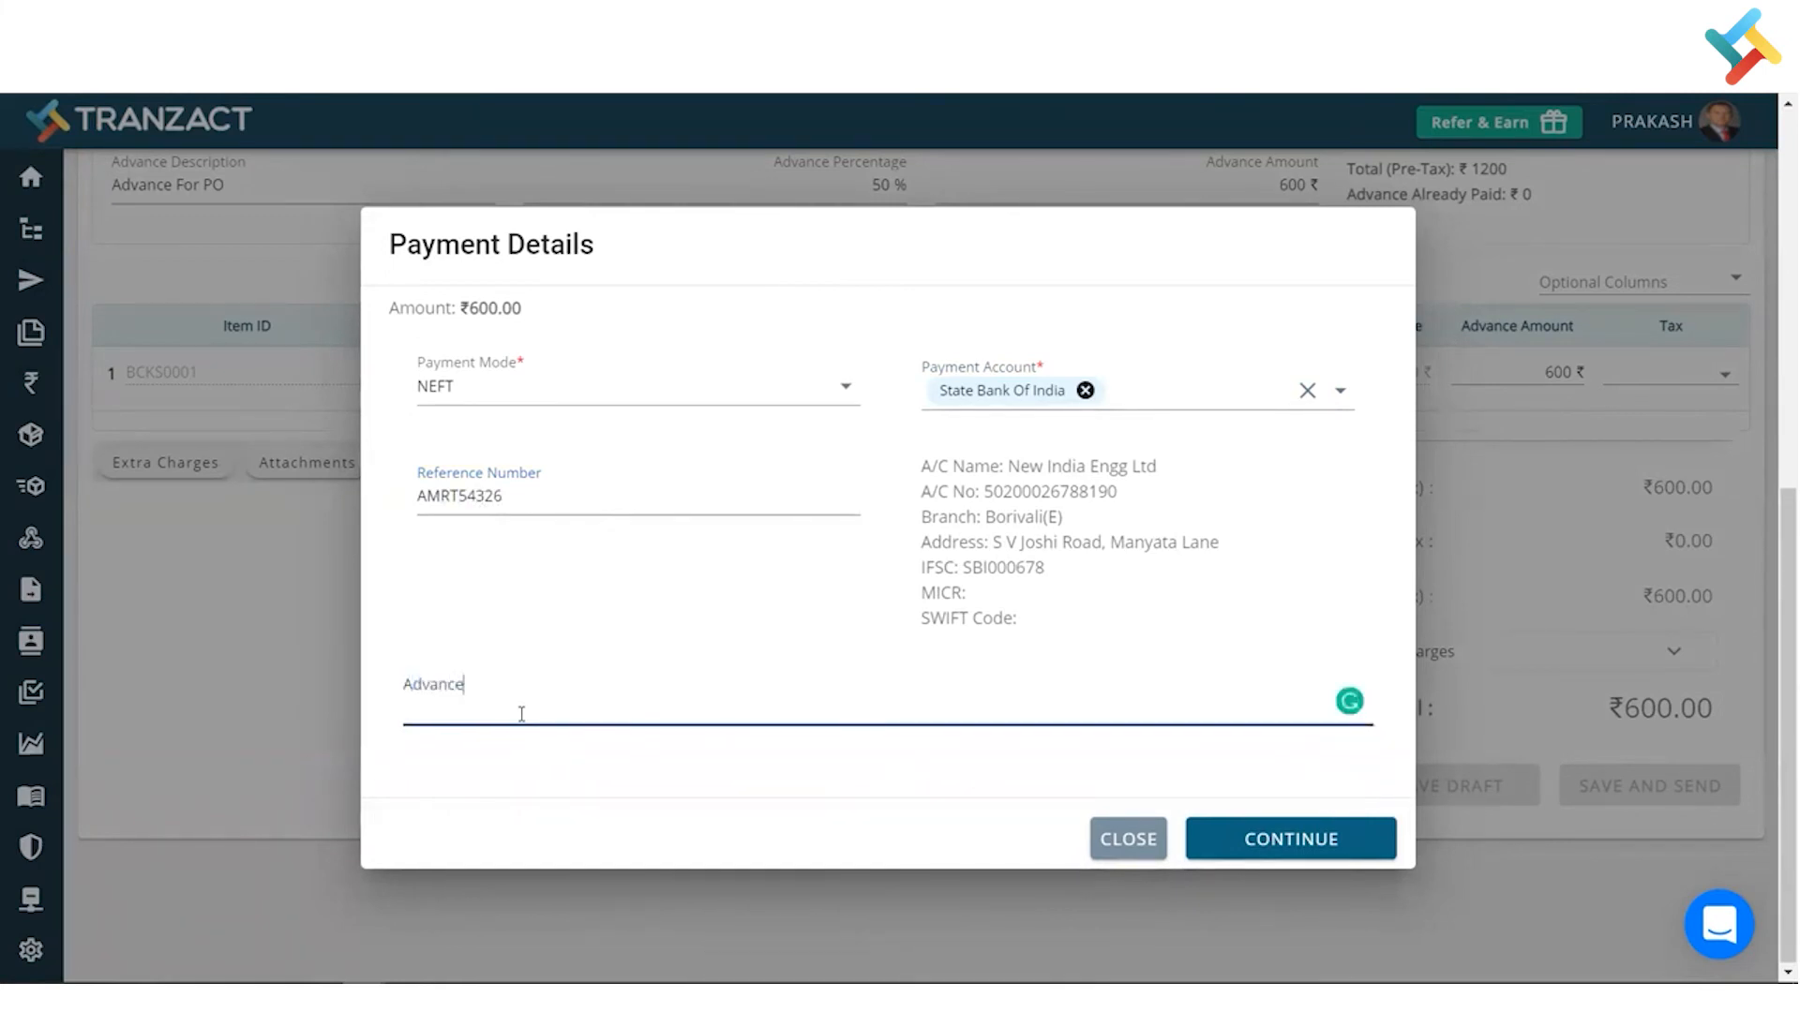
{"action": "left_click", "coordinate": [1243, 836]}
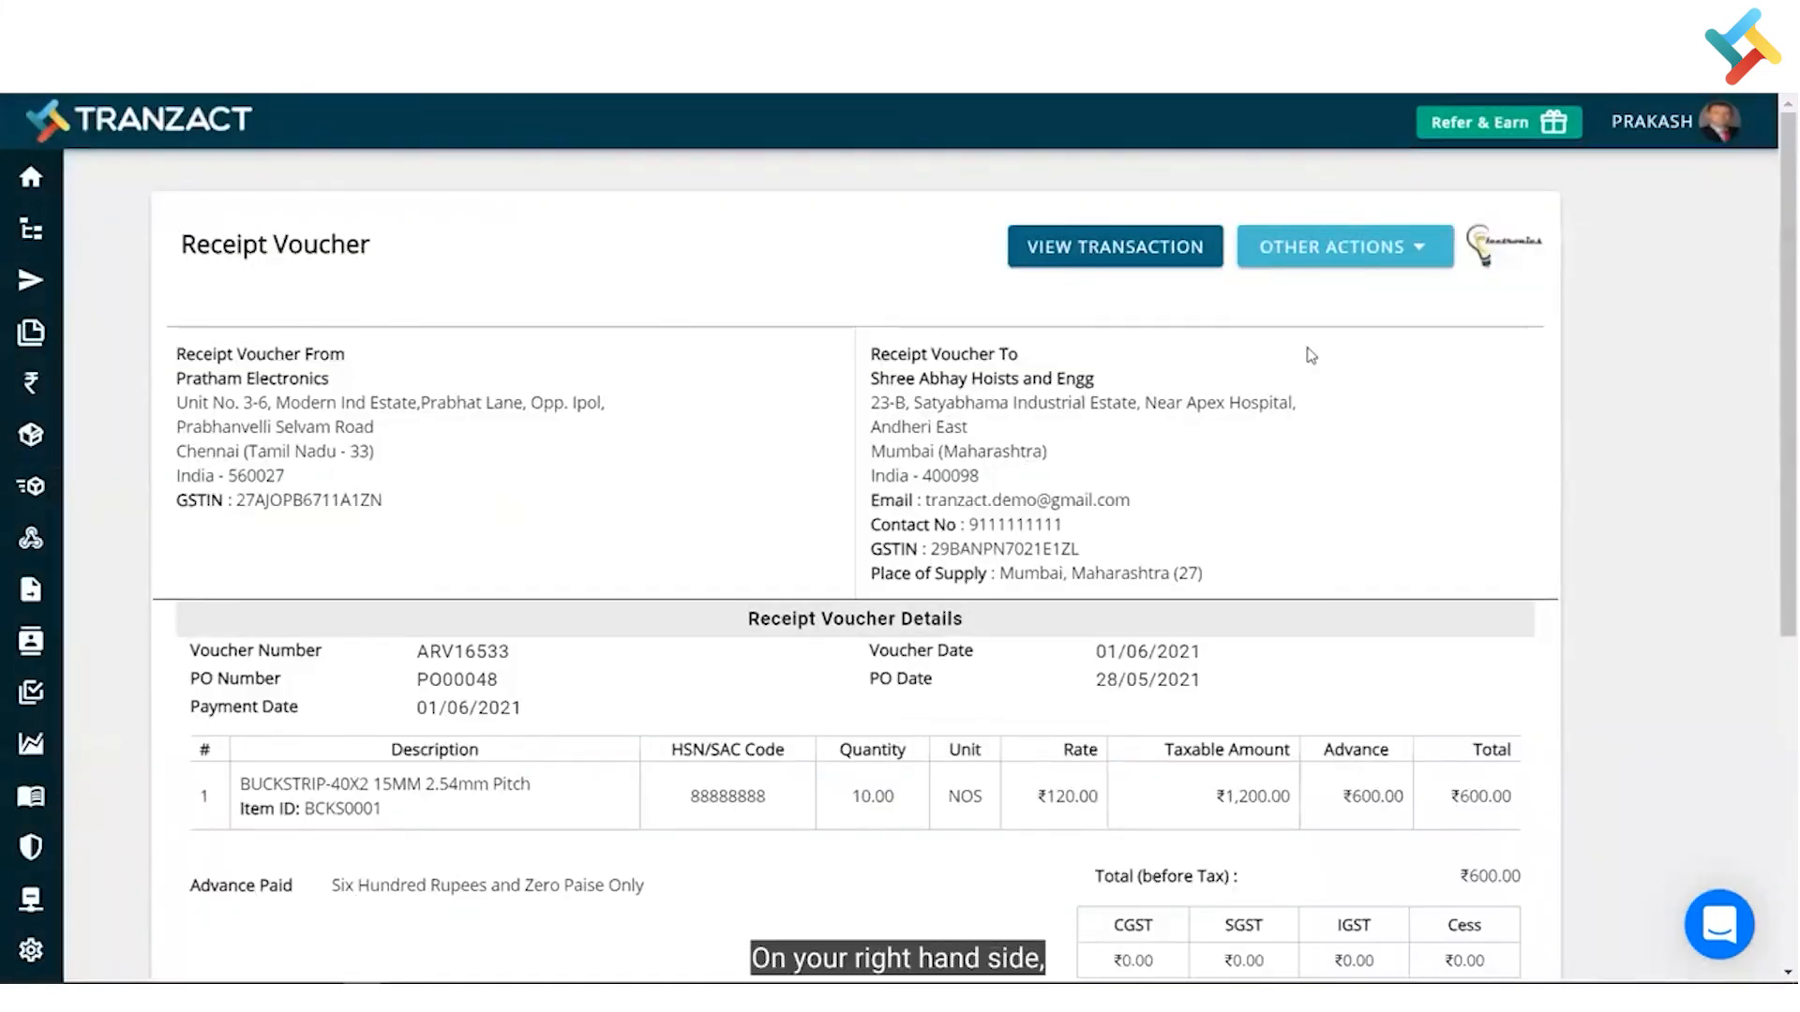
- Return to the Test PO transaction and view the ARV16533 ₹600.00 card on its timeline
{"action": "left_click", "coordinate": [1288, 253]}
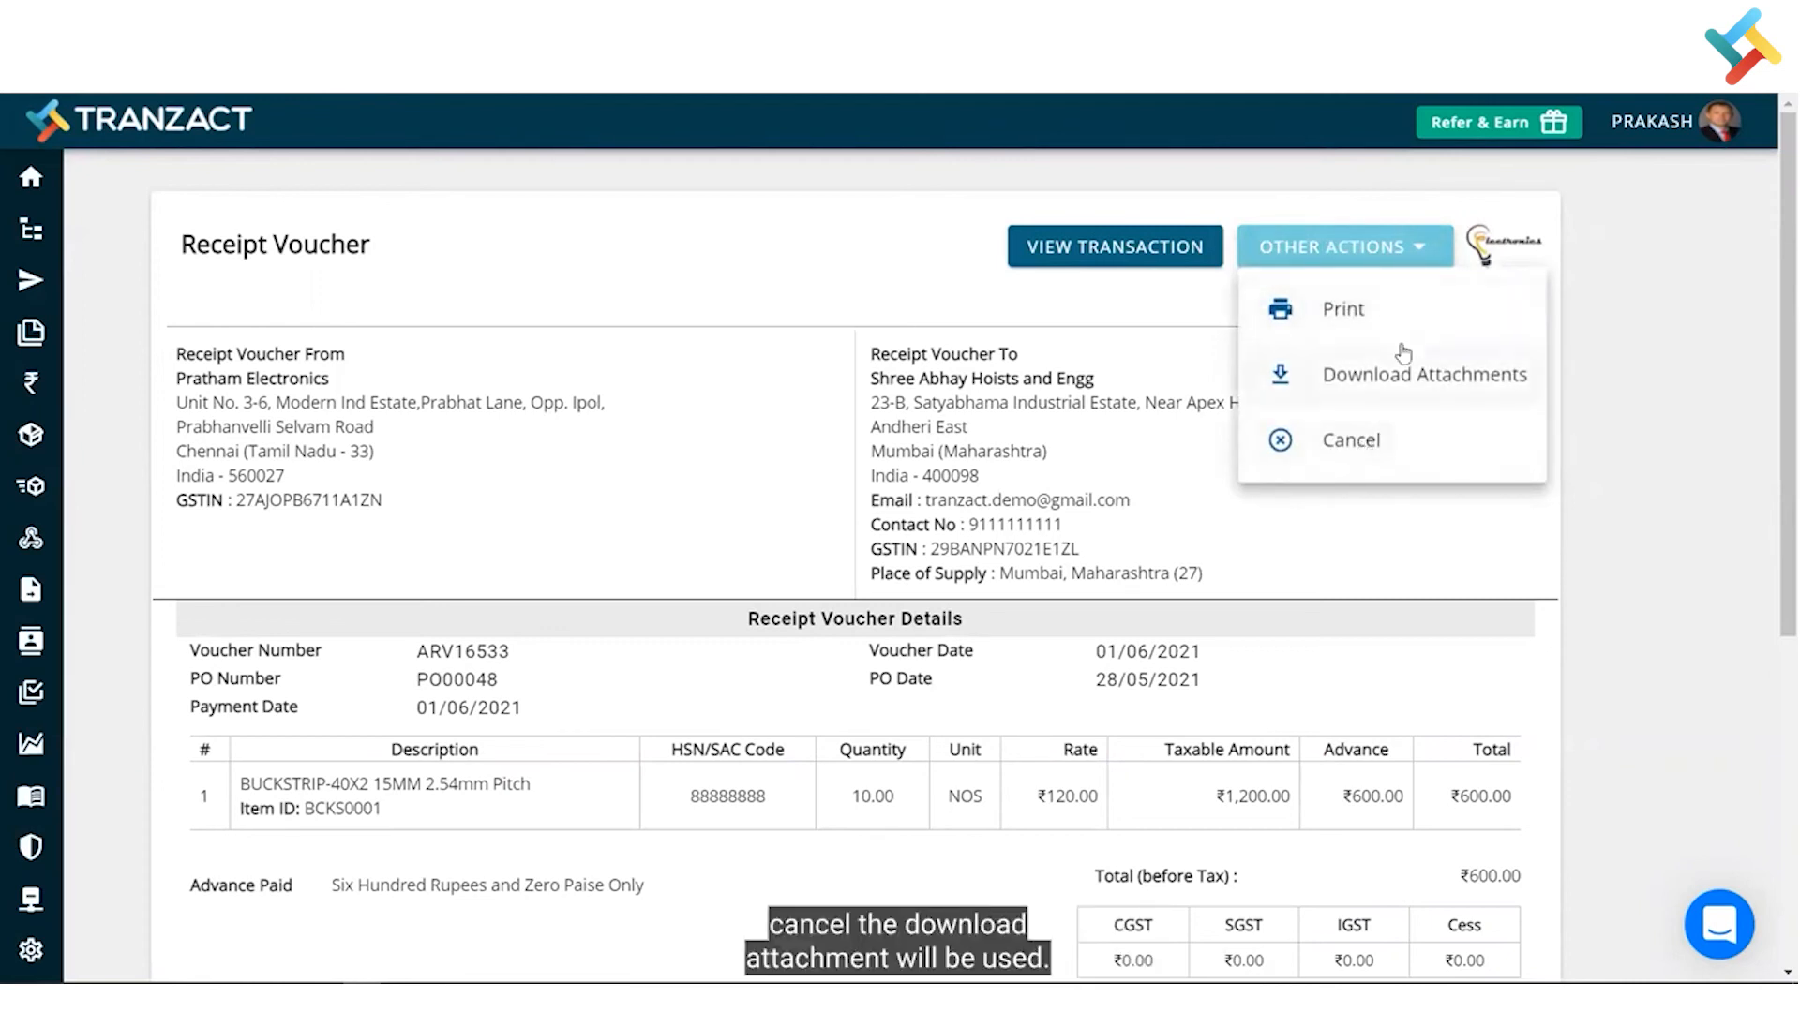
{"action": "left_click", "coordinate": [919, 415]}
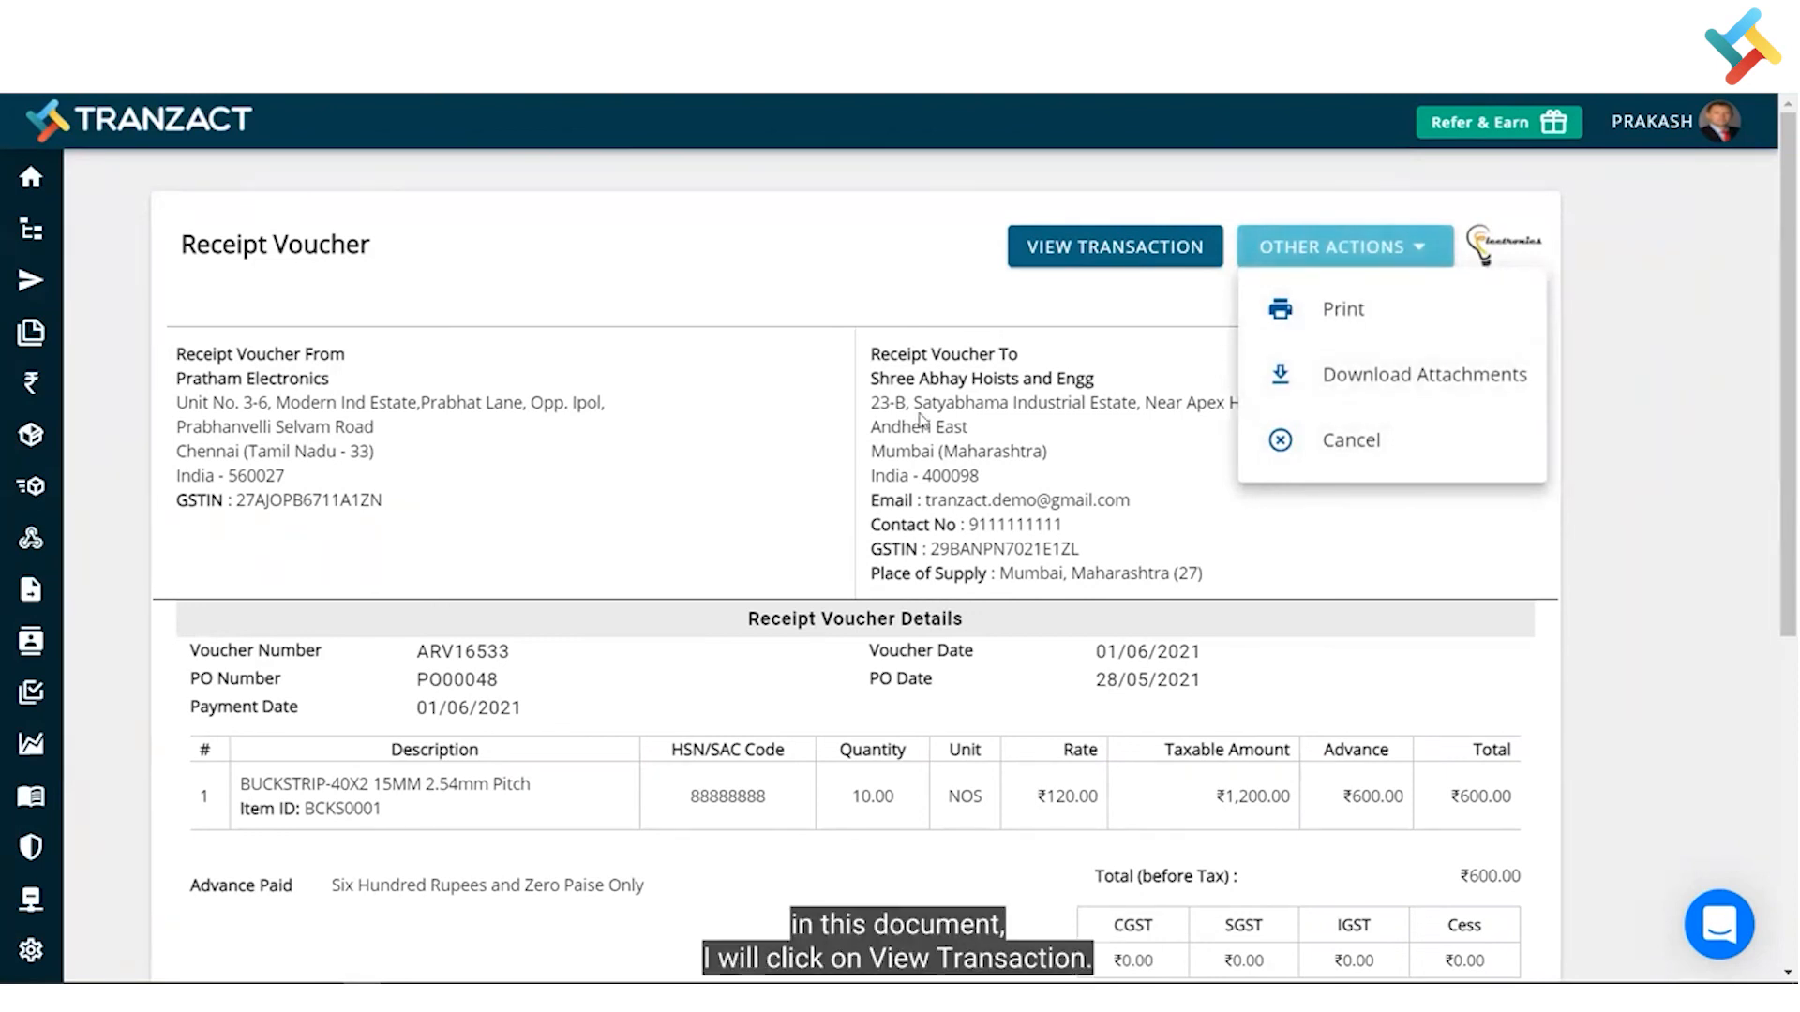
{"action": "left_click", "coordinate": [1099, 253]}
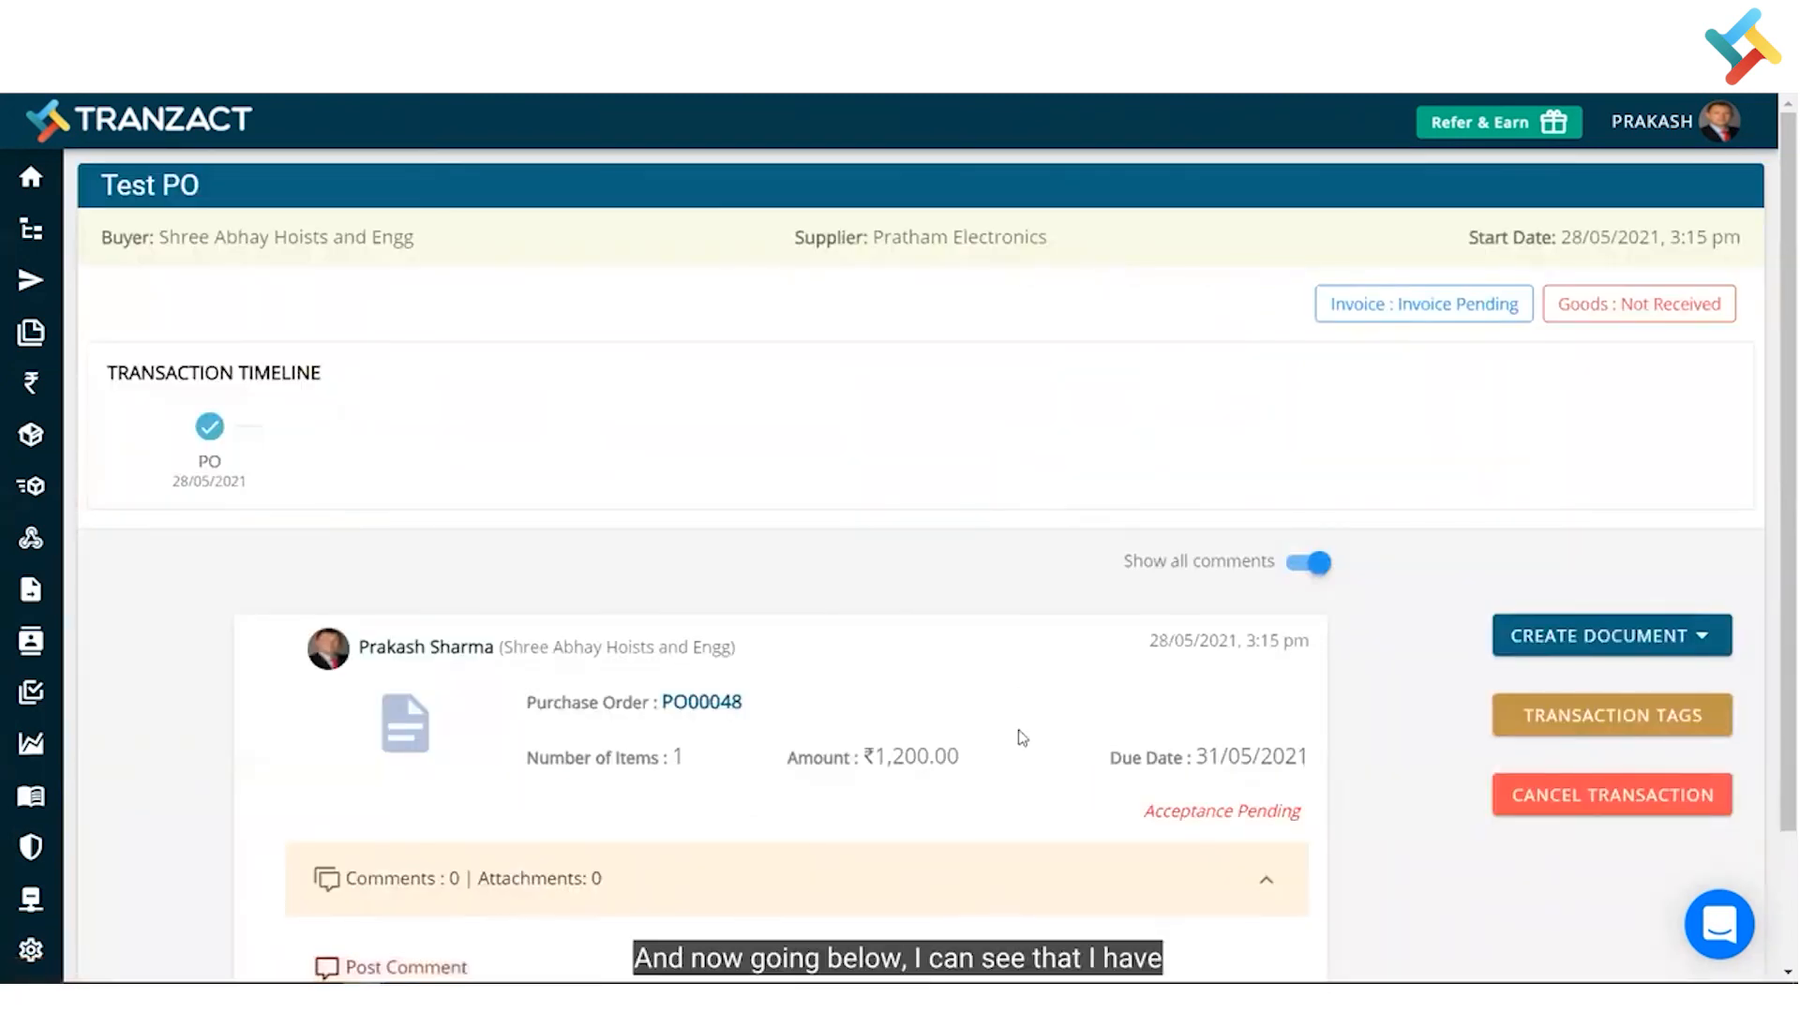
{"action": "scroll", "coordinate": [1021, 738], "scroll_direction": "down", "scroll_amount": 2}
{"action": "scroll", "coordinate": [1022, 738], "scroll_direction": "down", "scroll_amount": 3}
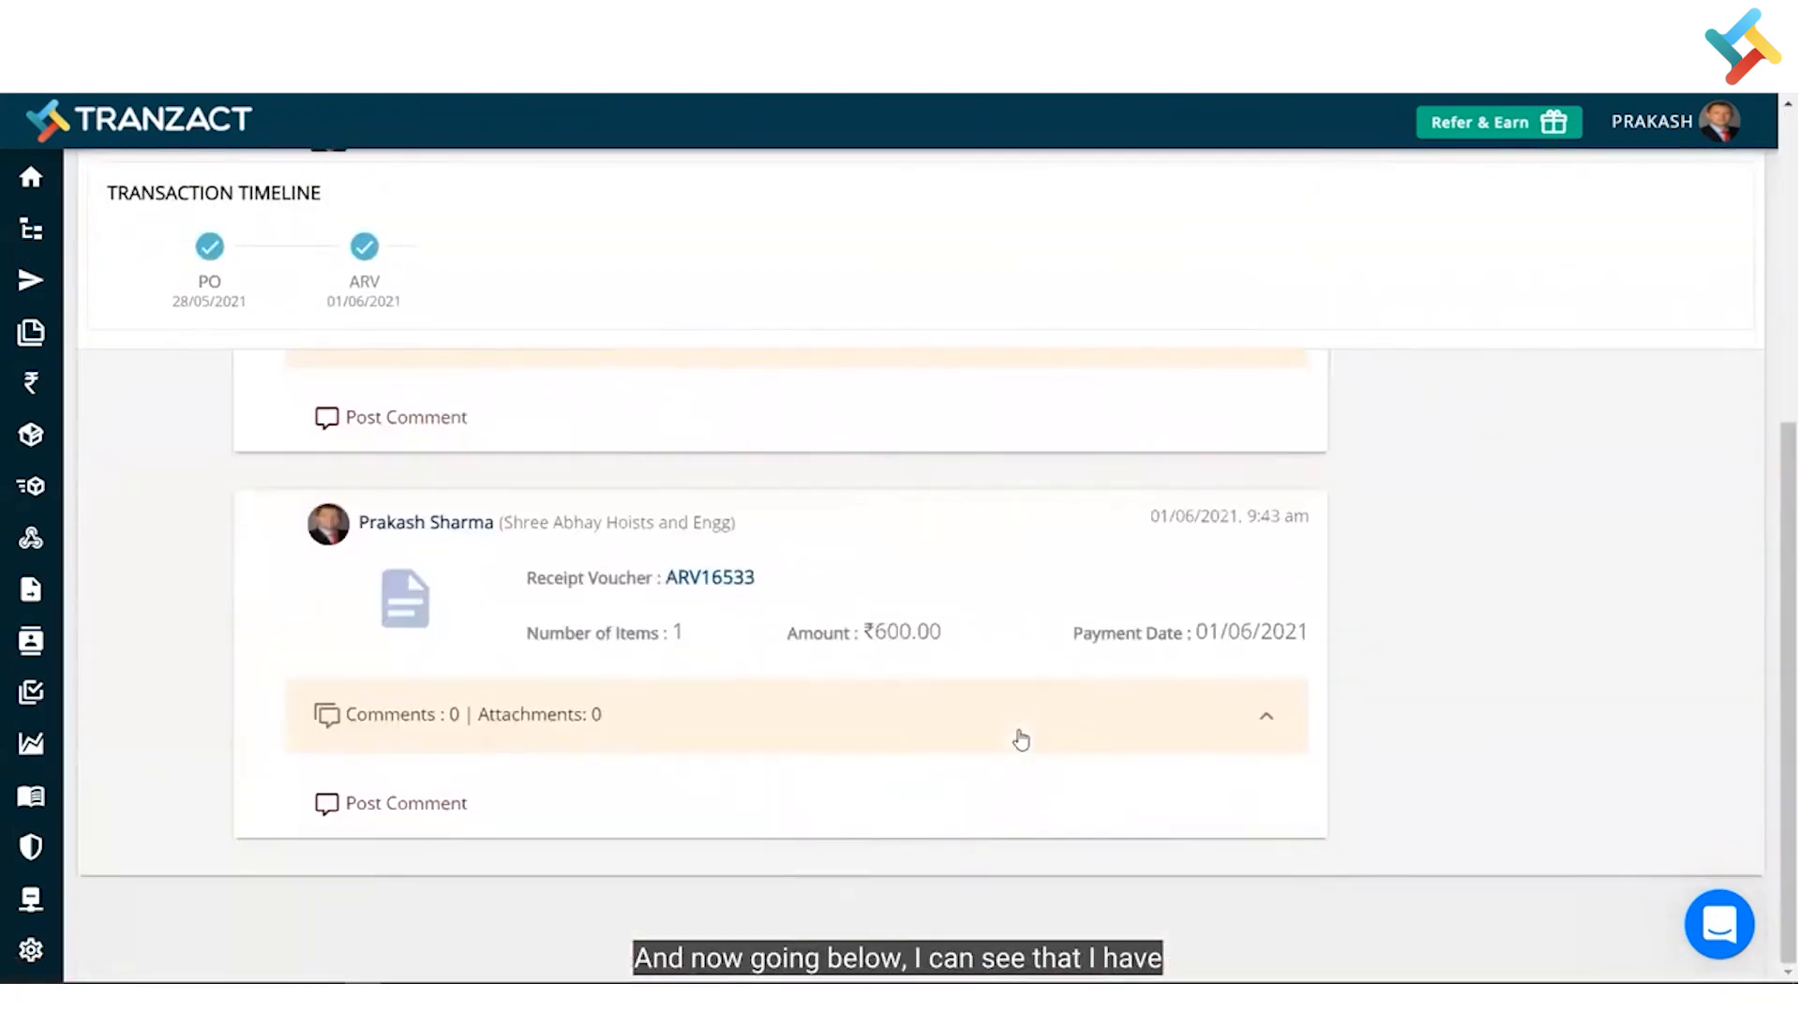